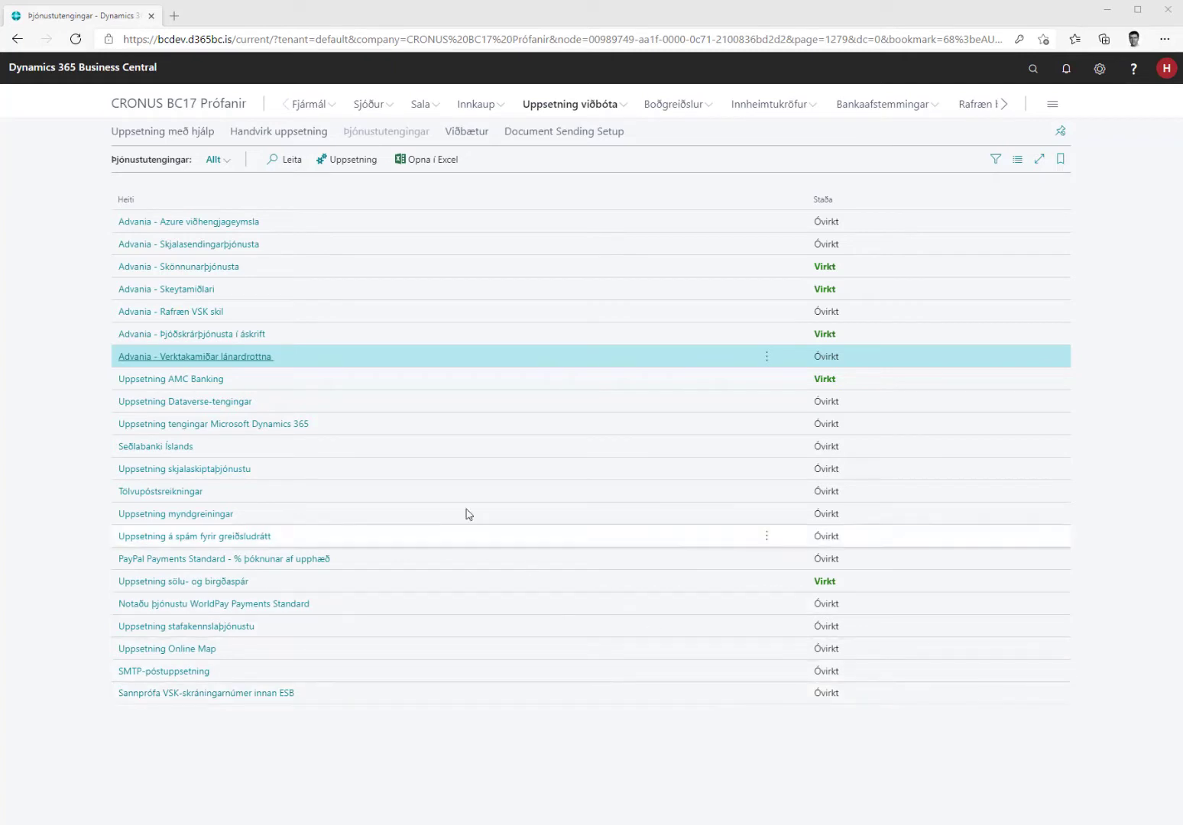
Step: Open the setup of the Advania - Verktakamiðar lánardrottna service connection and download the contractor slip codes
left_click(190, 357)
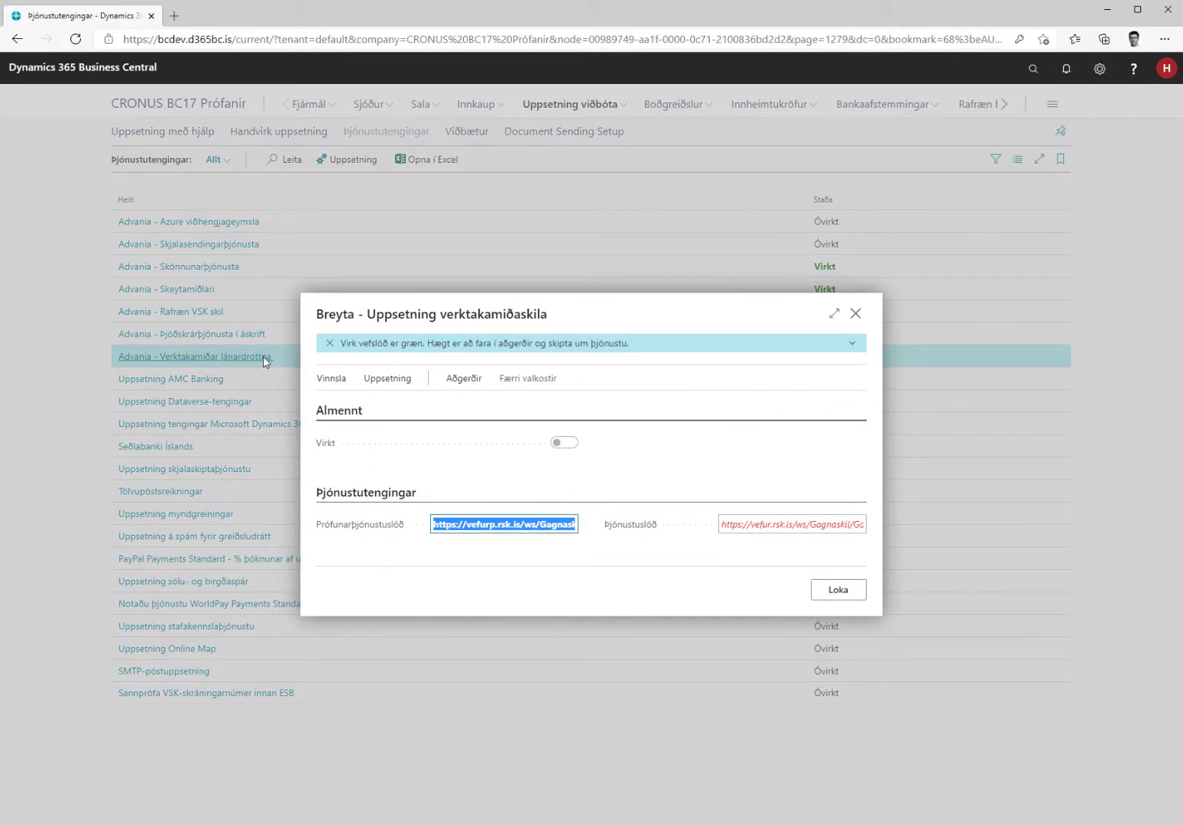
left_click(331, 378)
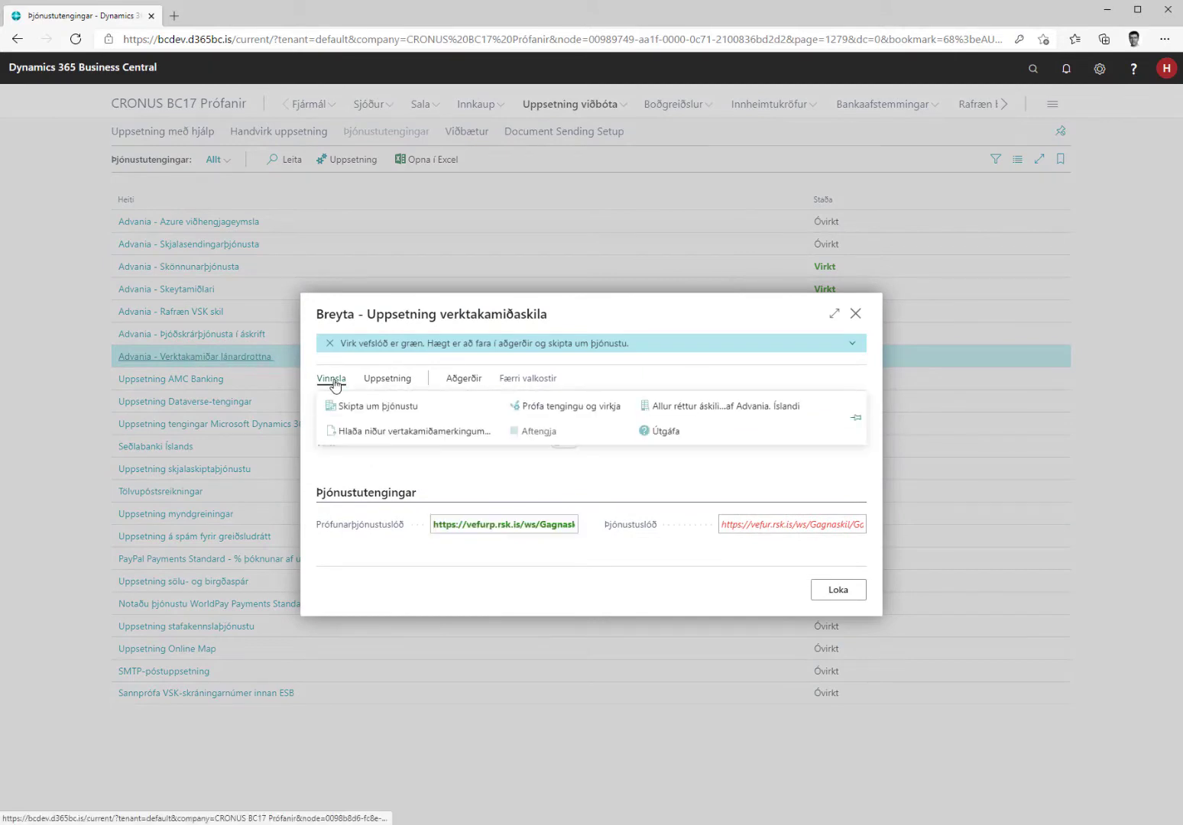
left_click(356, 433)
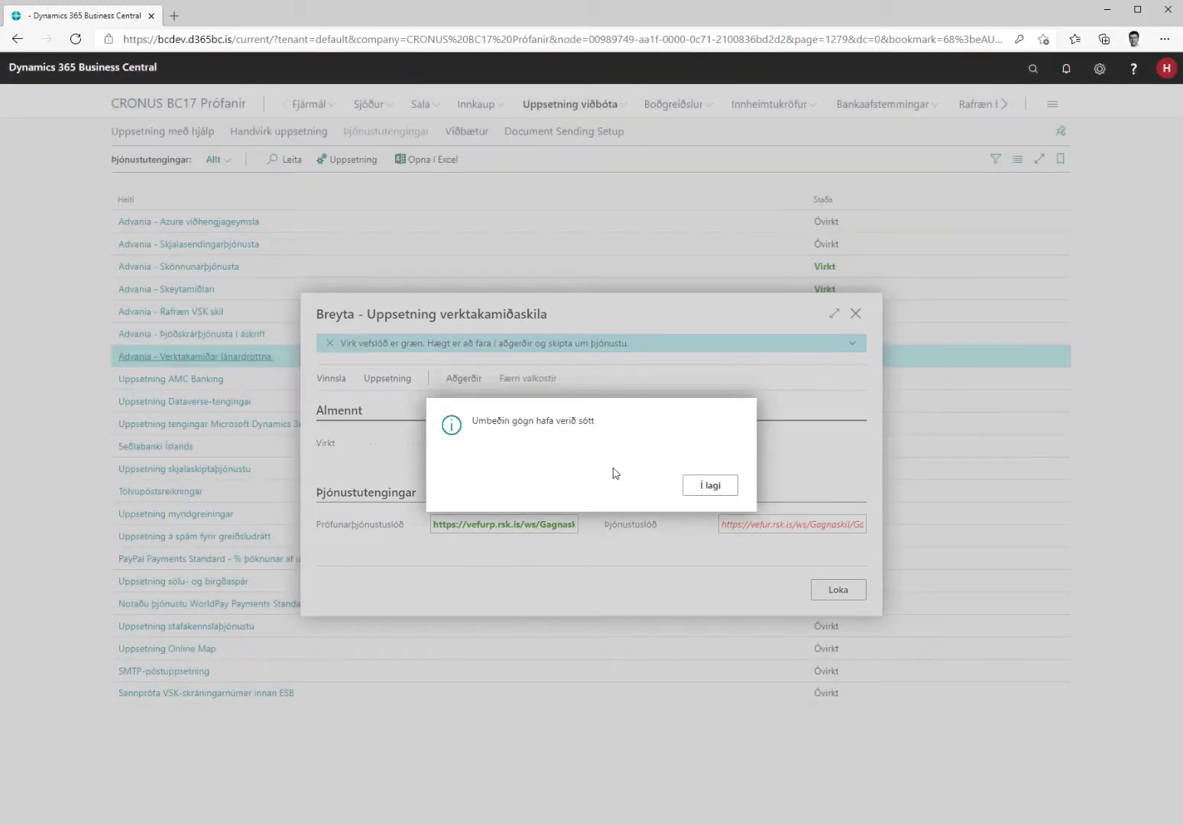
left_click(702, 487)
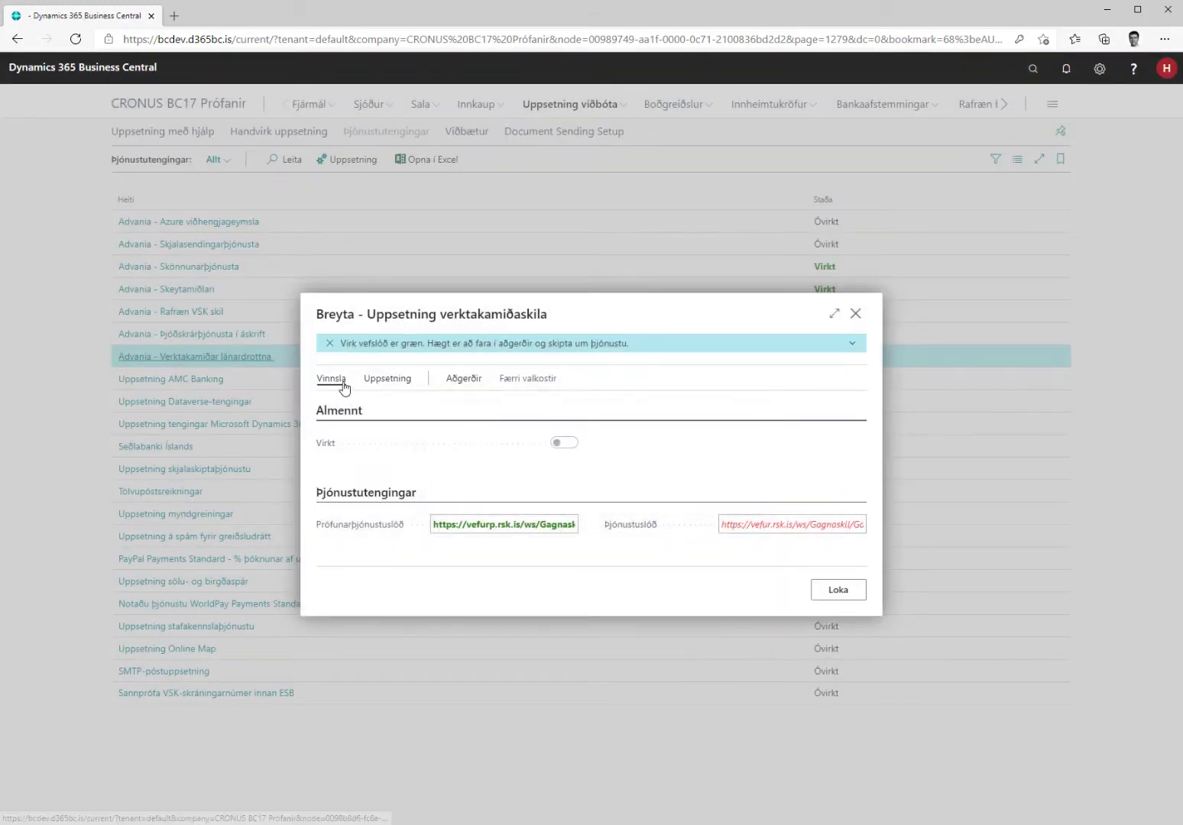
Step: Test and activate the contractor slip service connection, and close its setup
left_click(452, 382)
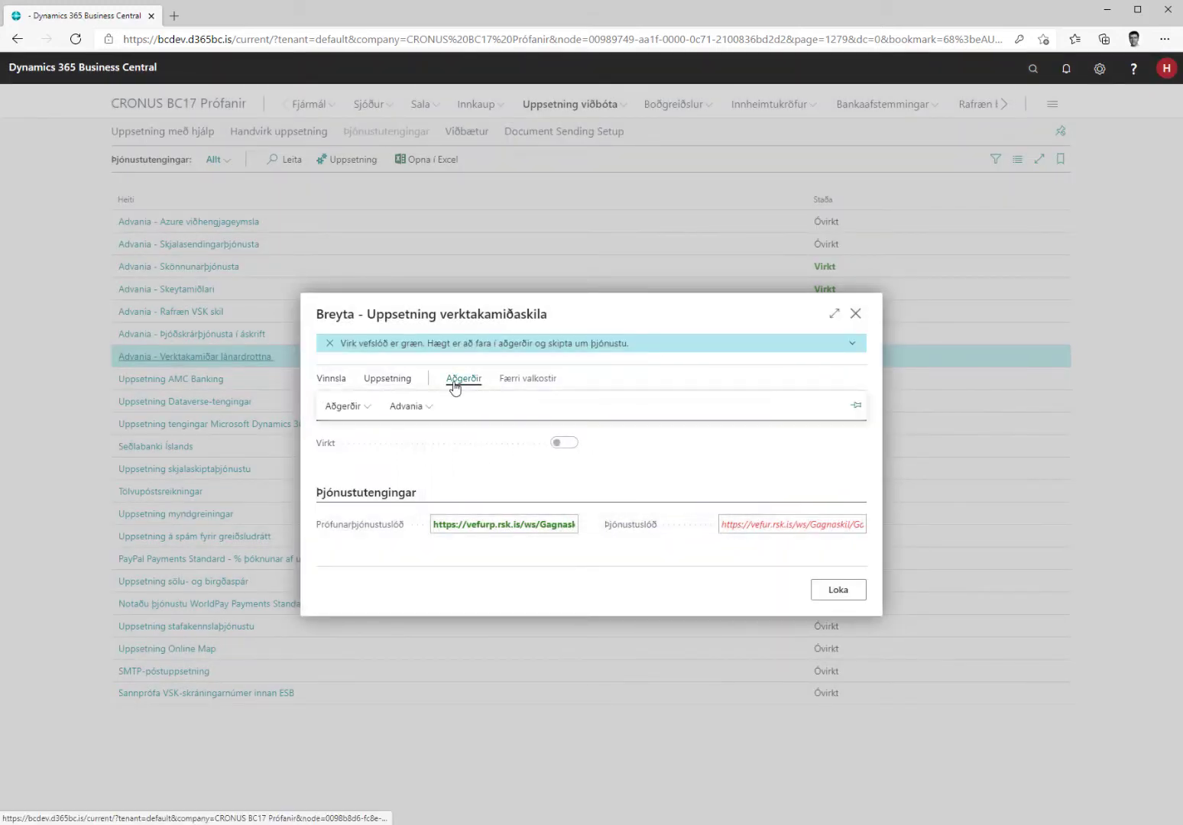
left_click(362, 407)
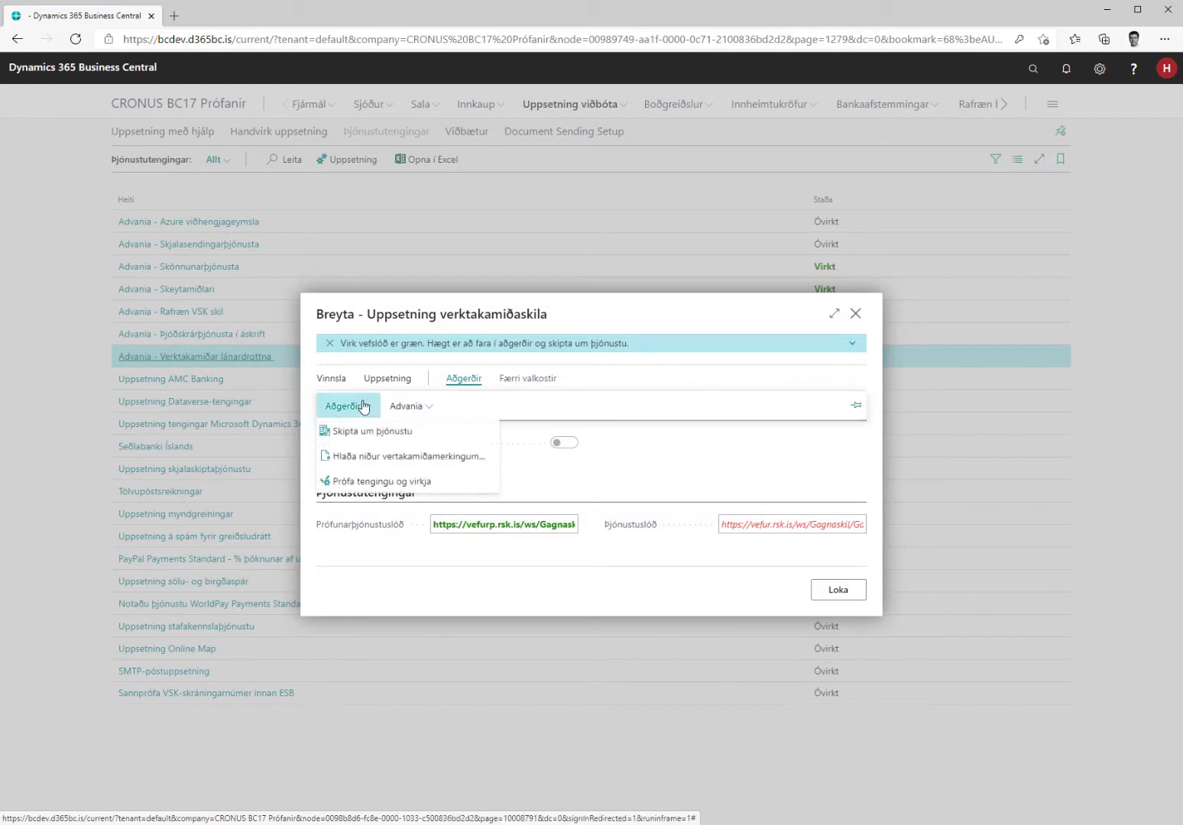
left_click(365, 481)
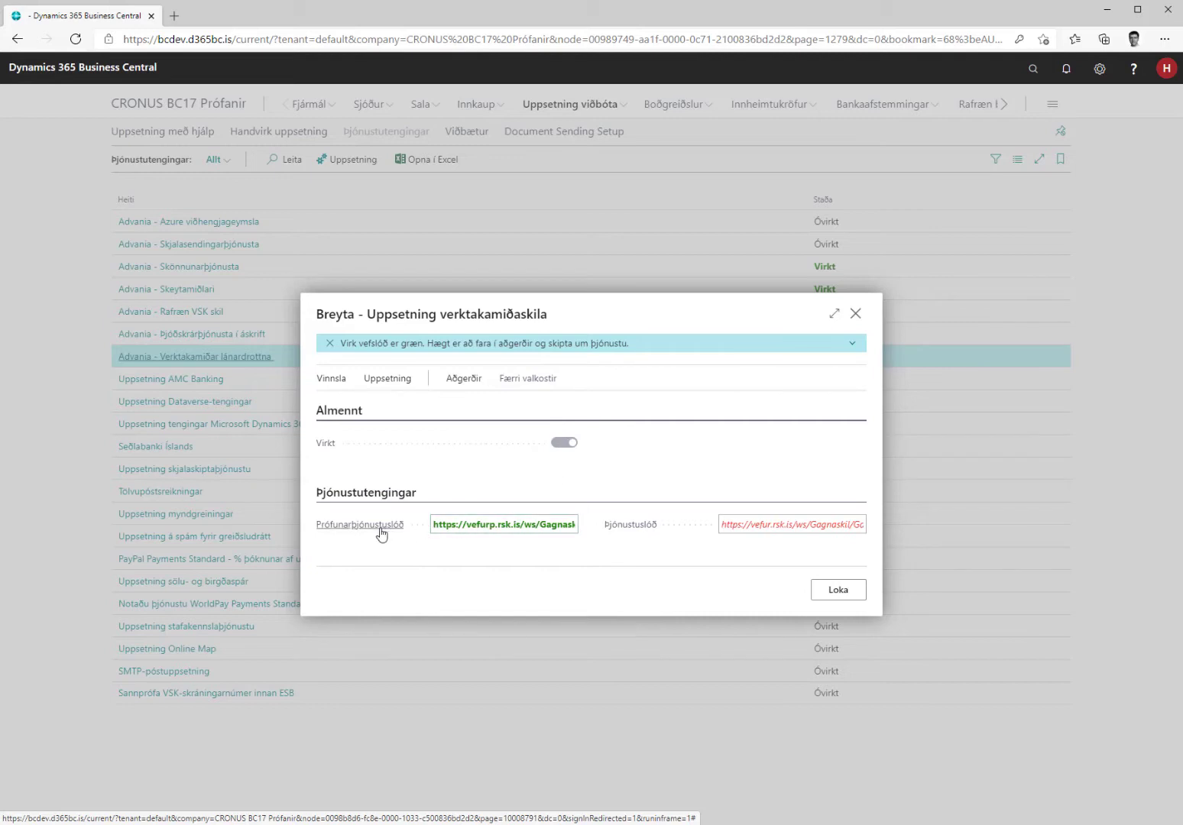
left_click(834, 588)
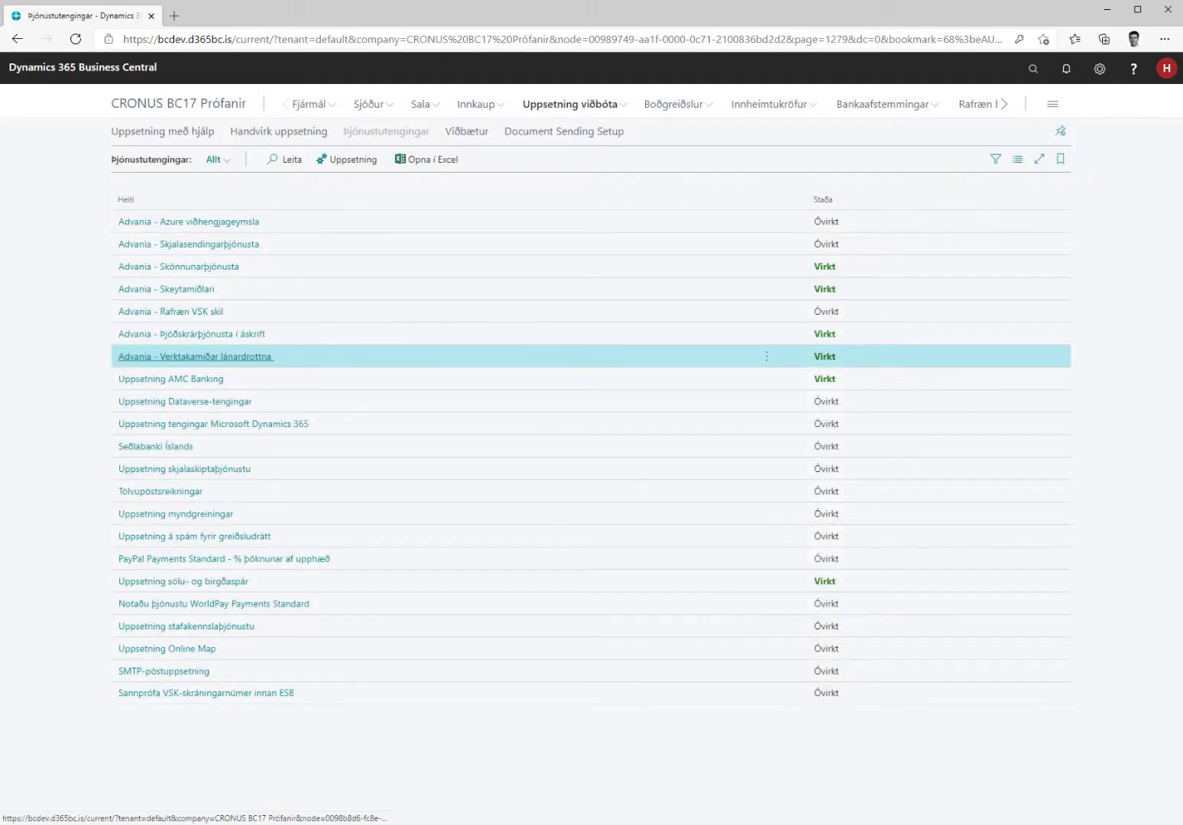
key("Escape")
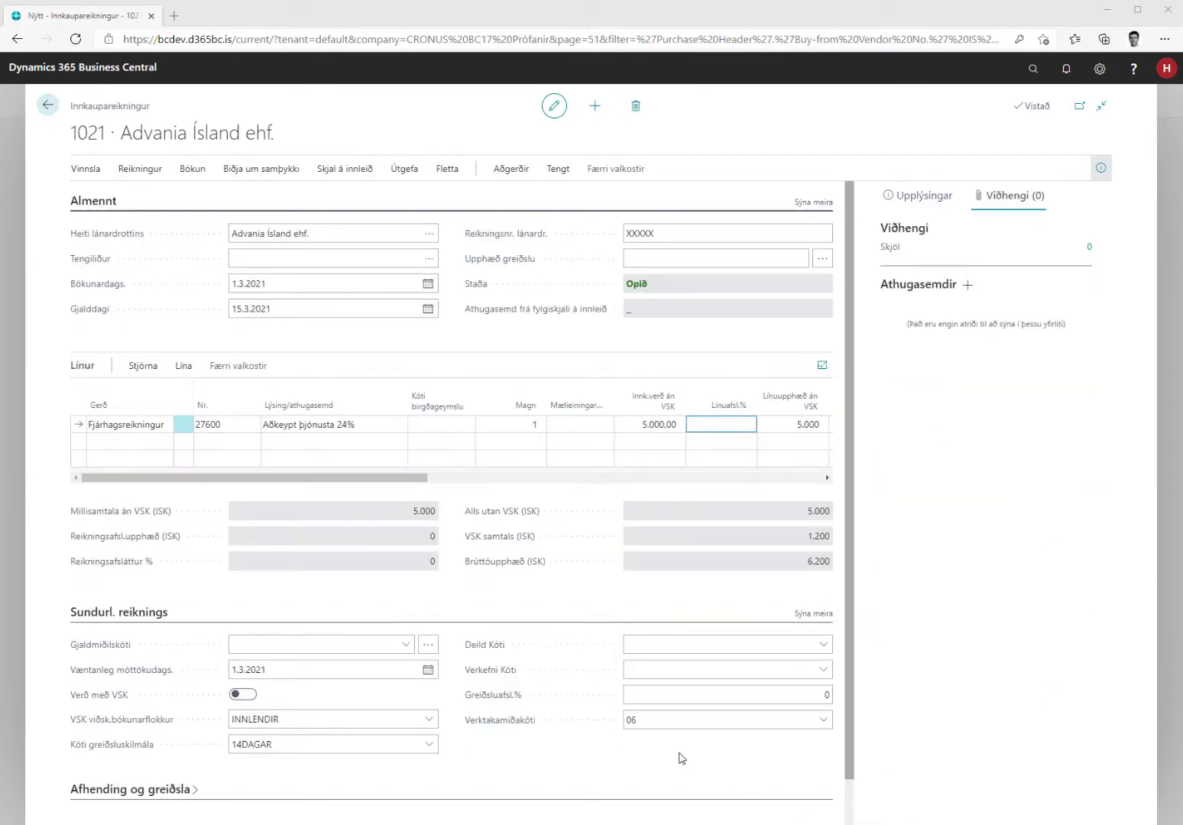
Step: Review the Verktakamiðakóti on the purchase invoice and on the first three ledger entries of vendor Advania Ísland ehf
left_click(647, 720)
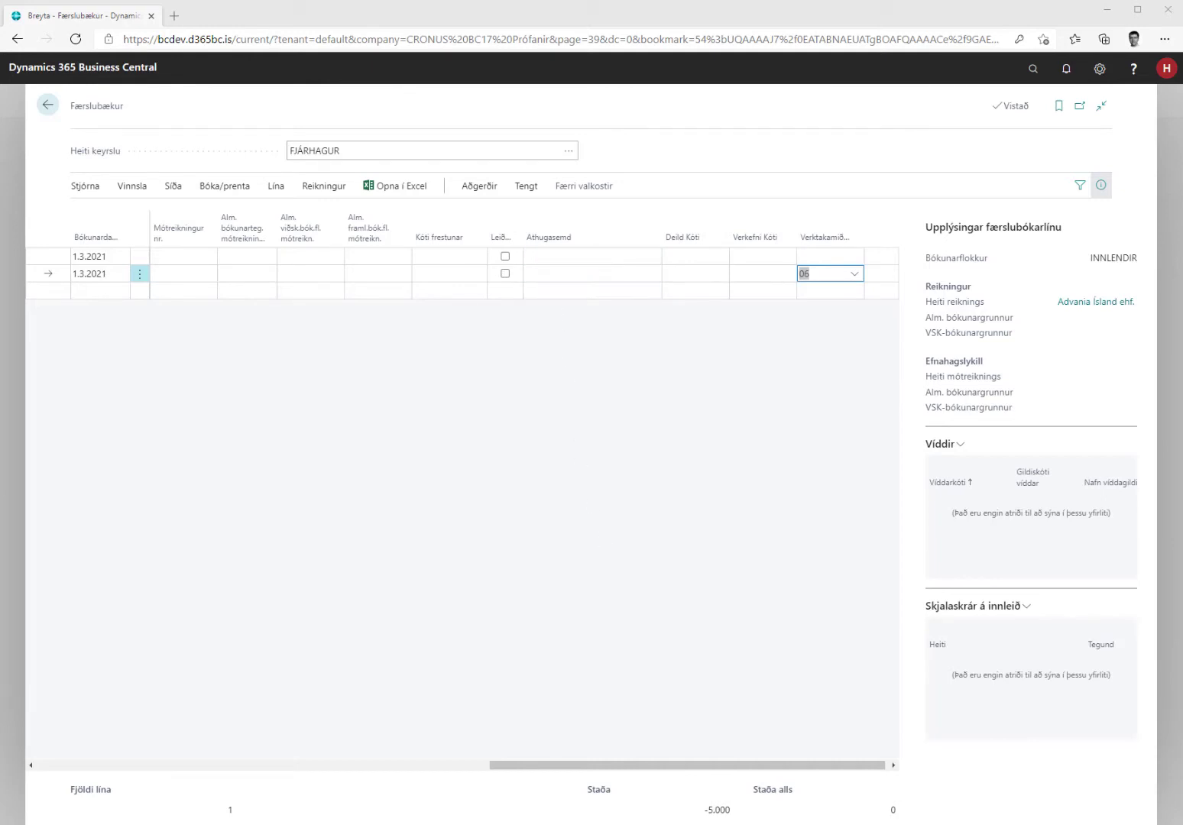
left_click(1095, 301)
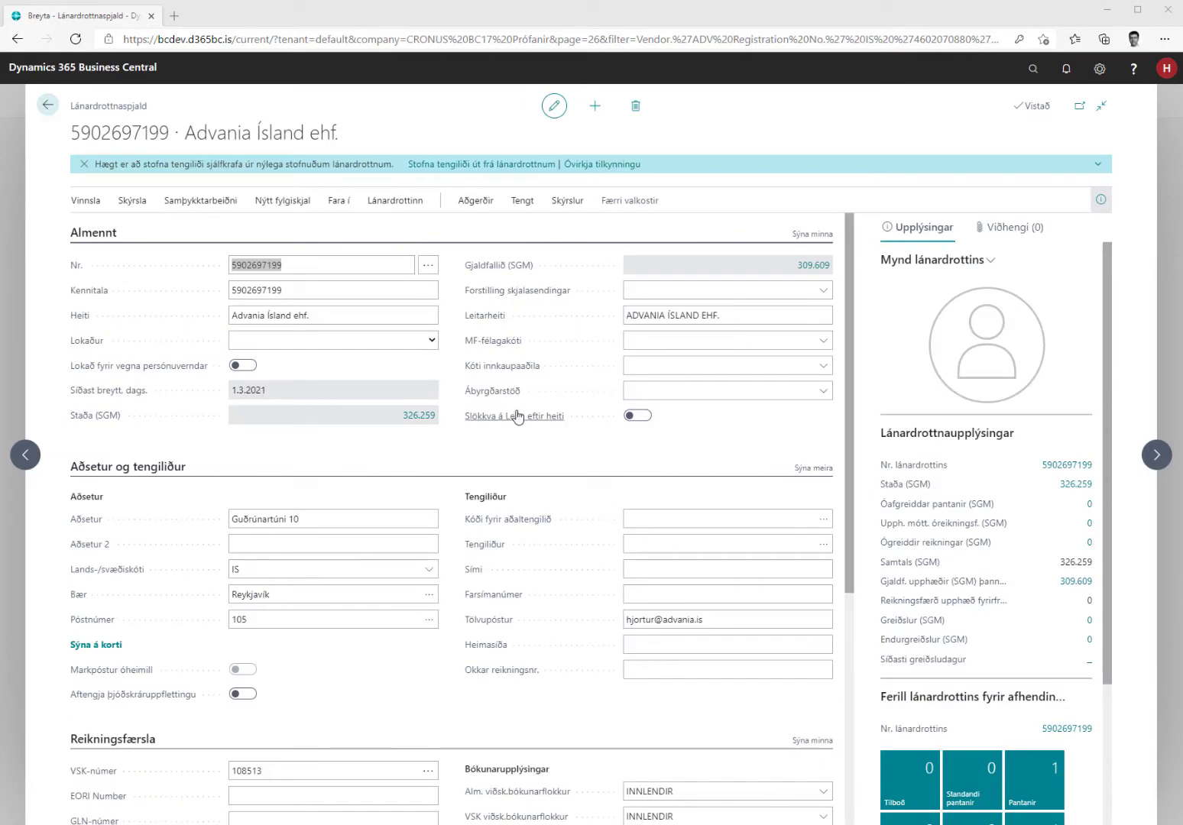
left_click(396, 203)
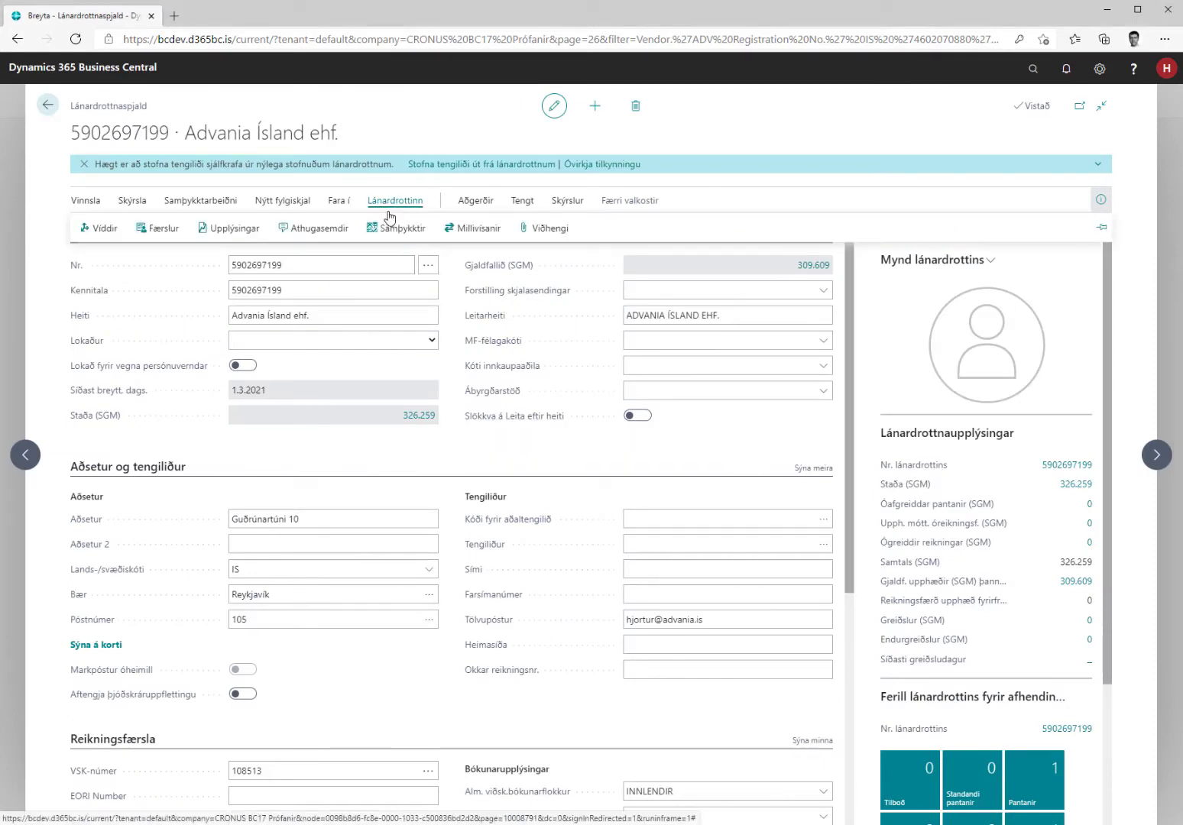
left_click(158, 228)
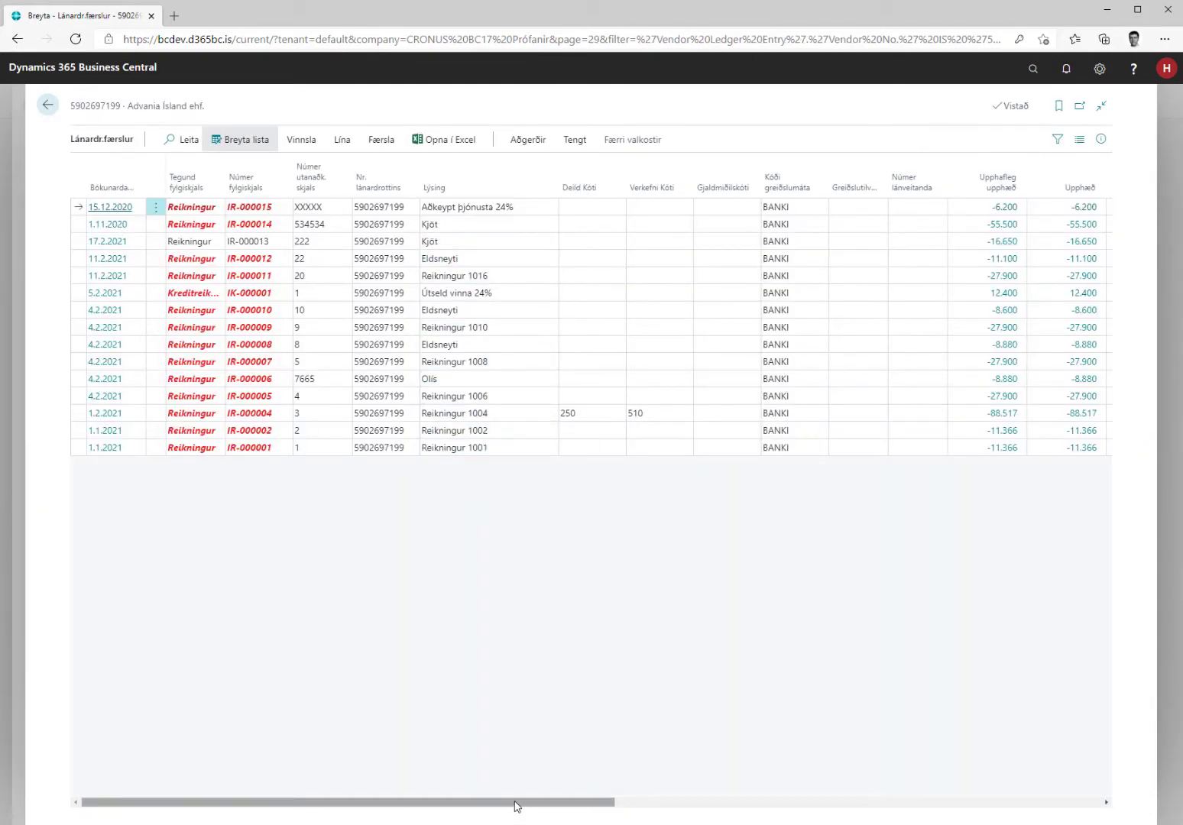
left_click_drag(515, 804, 1138, 806)
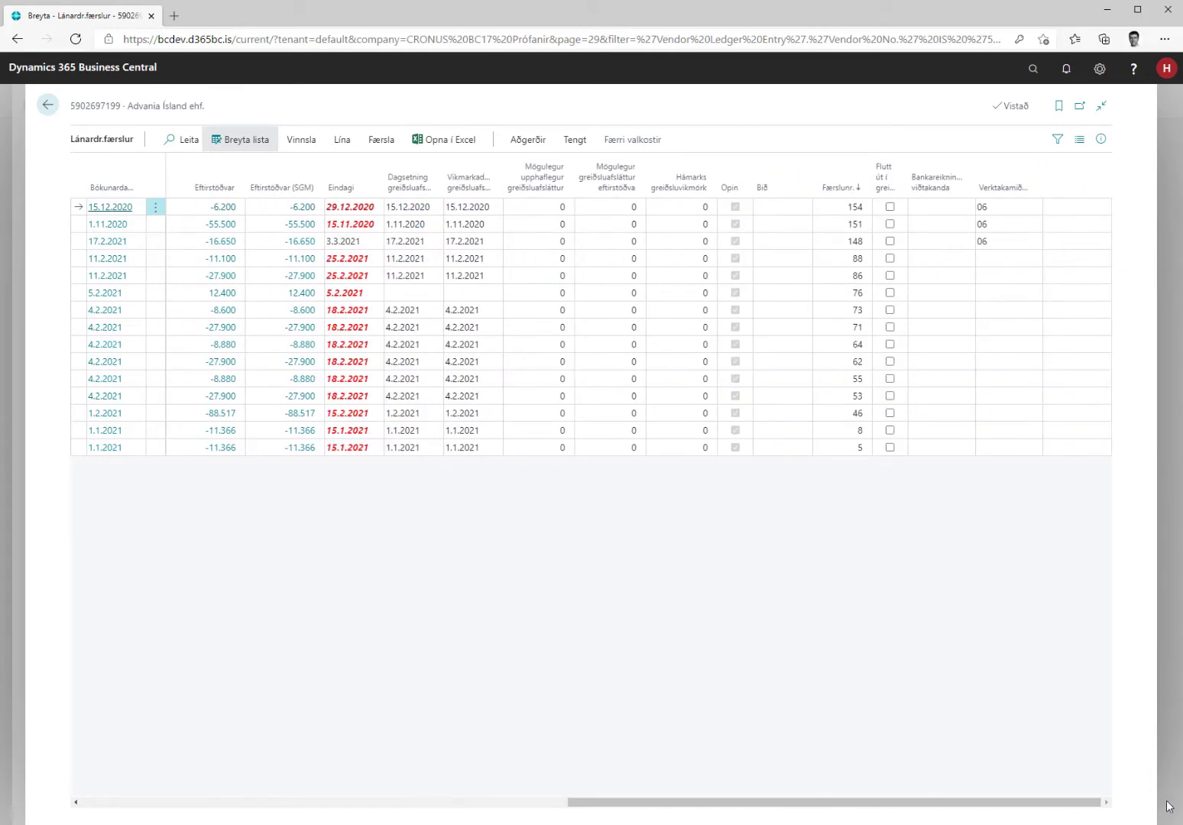
left_click(1006, 202)
key("Down")
key("Down")
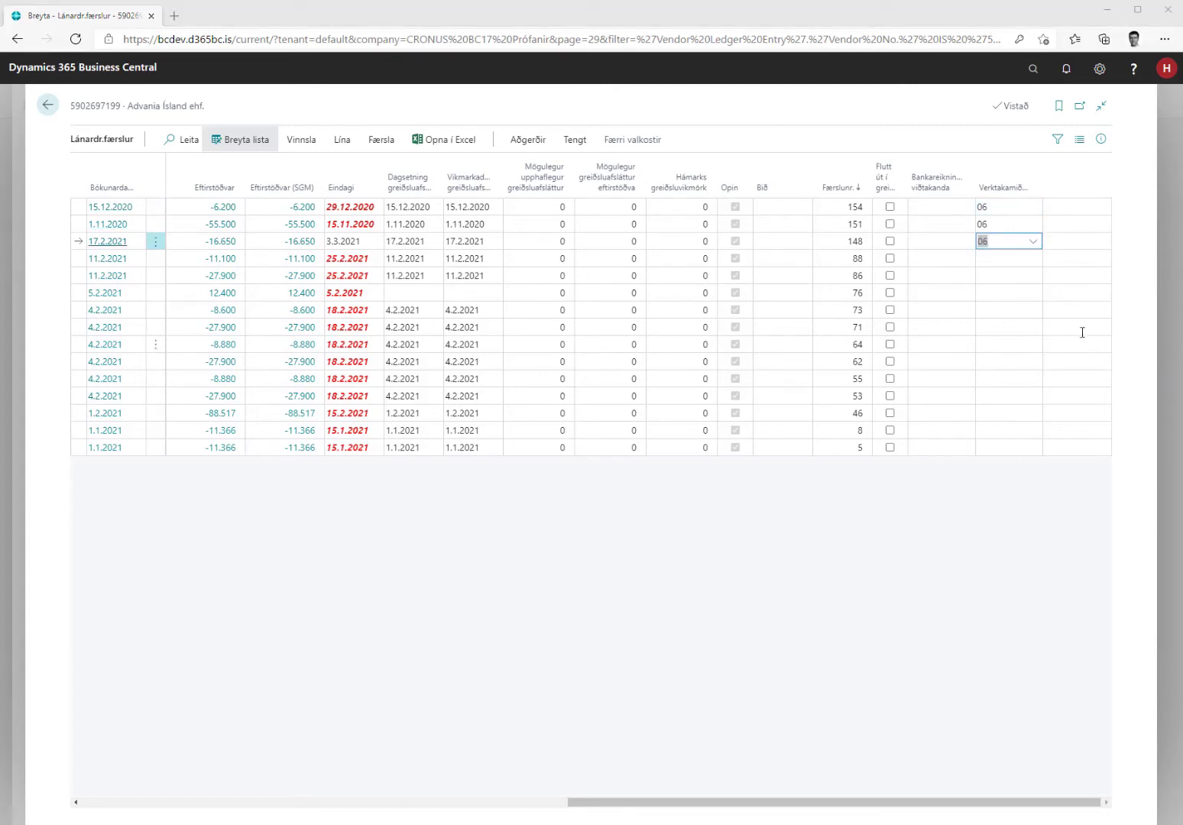
Step: Assign contractor slip code 06 to both vendor ledger entries dated 11.2.2021
left_click(1008, 267)
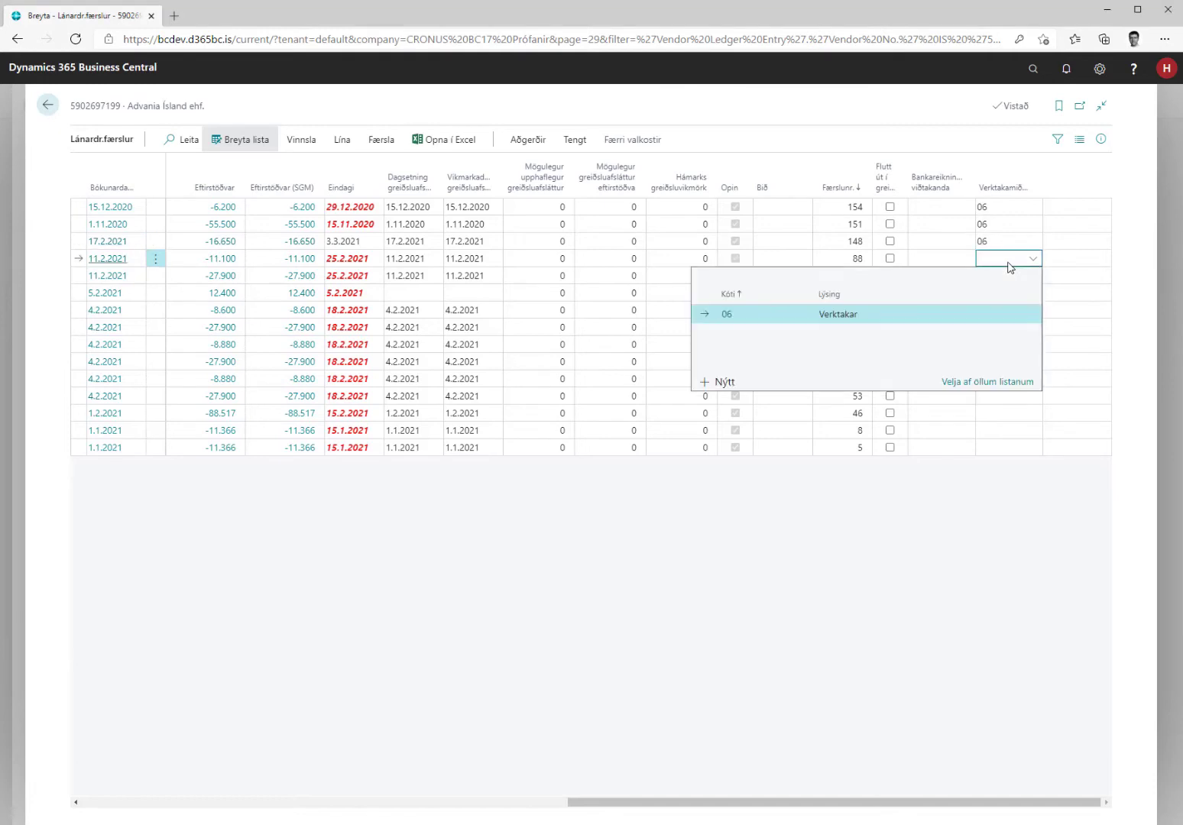
key("Escape")
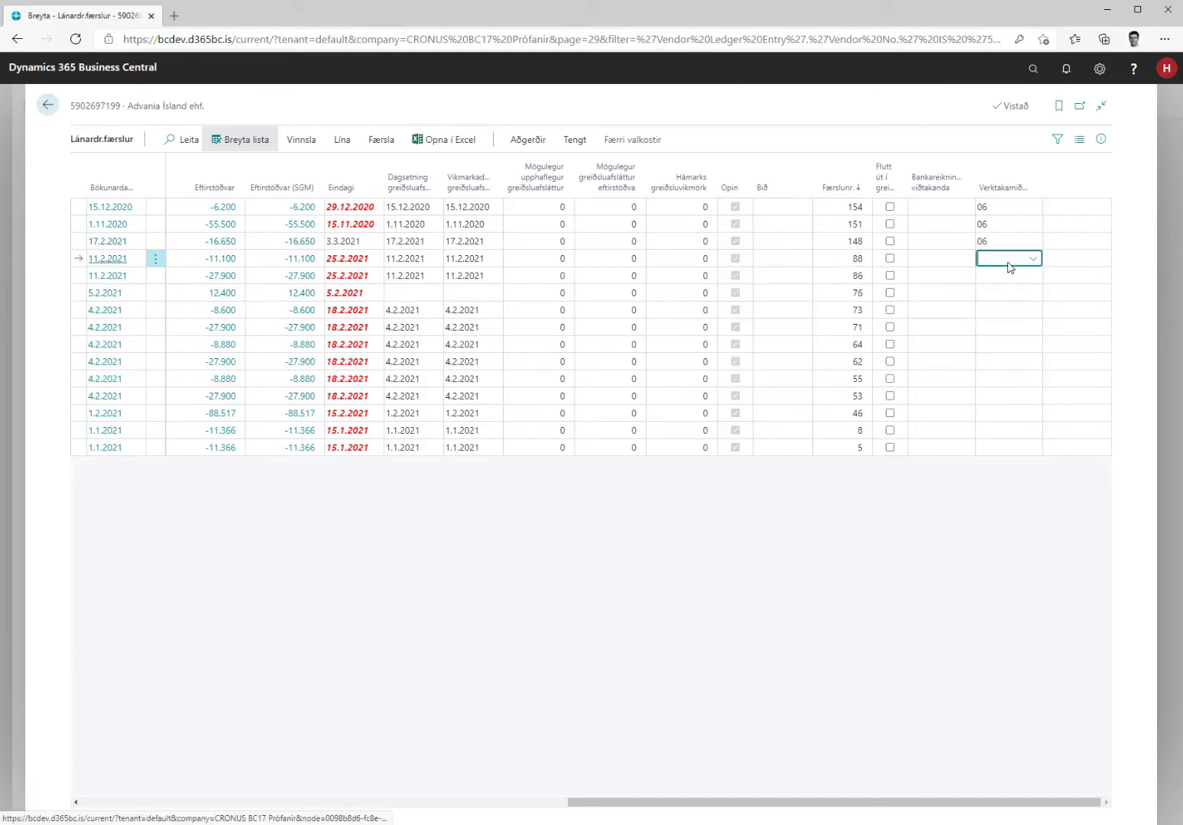
key("Down")
type("06")
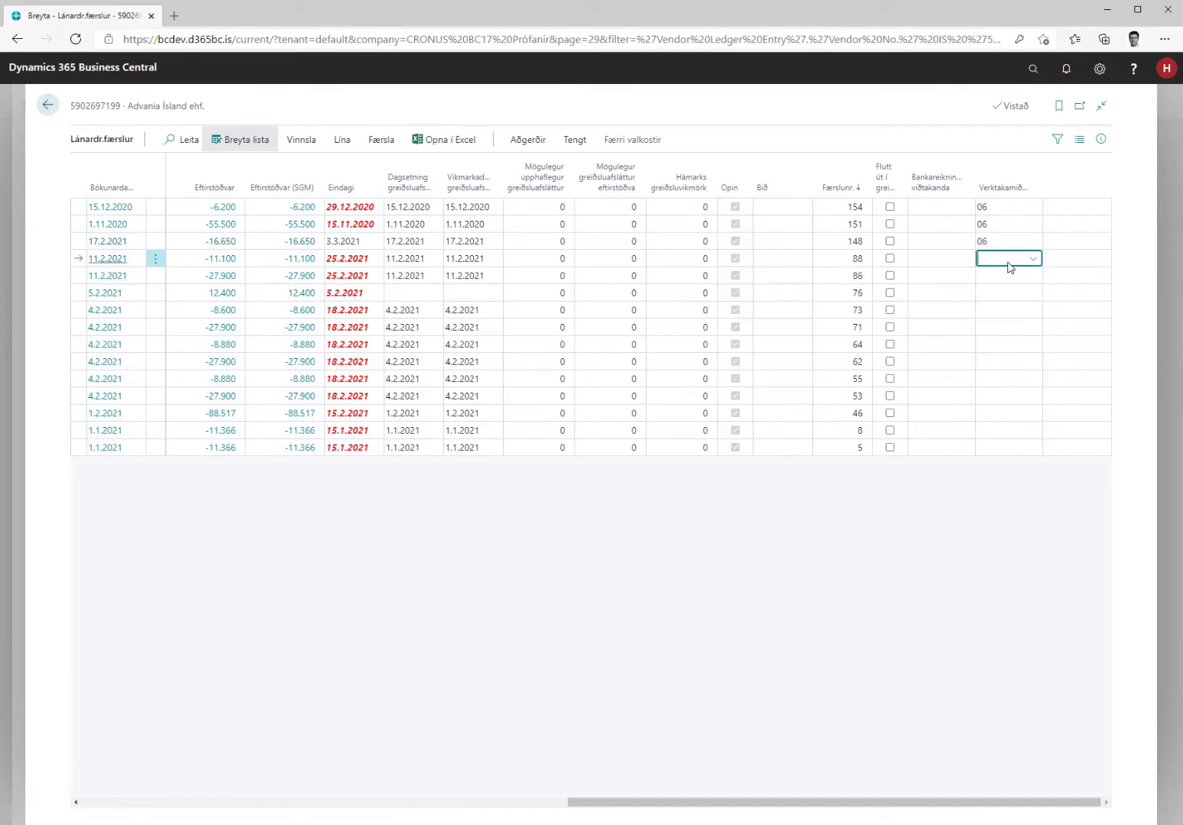
key("Return")
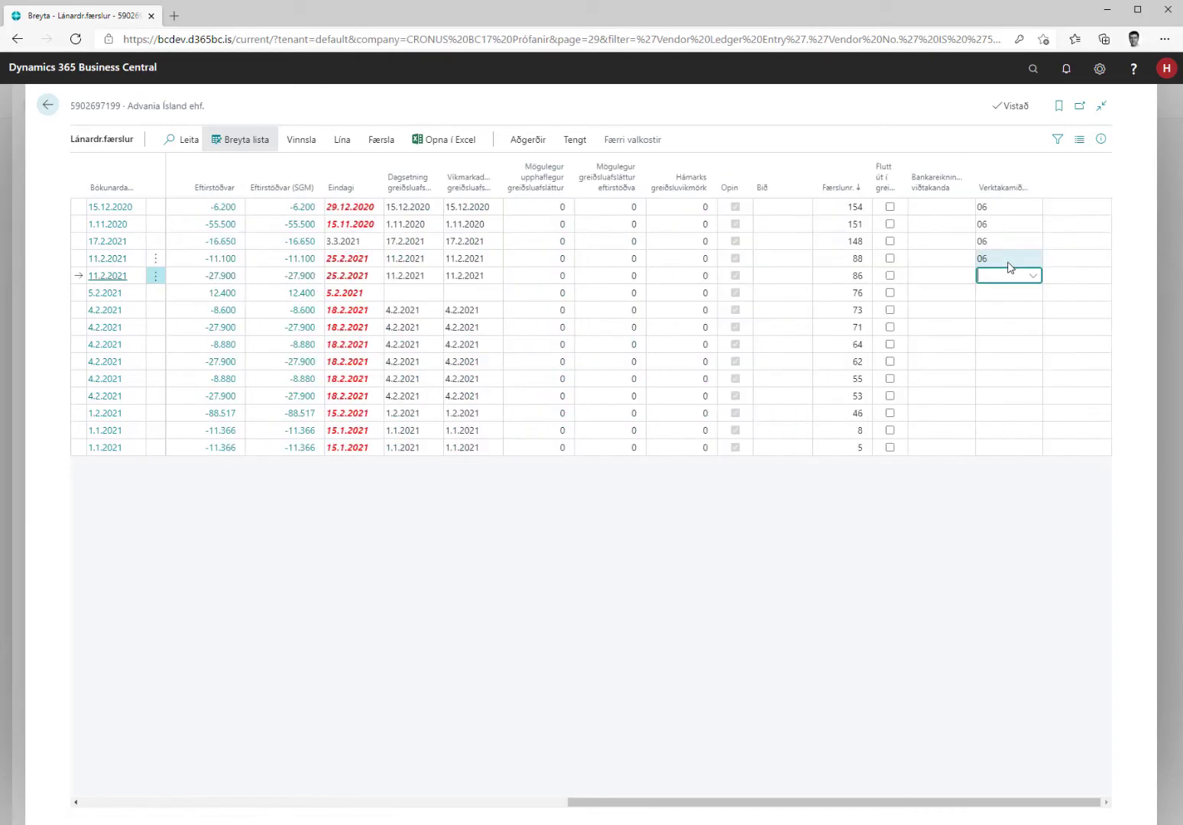
left_click(1031, 276)
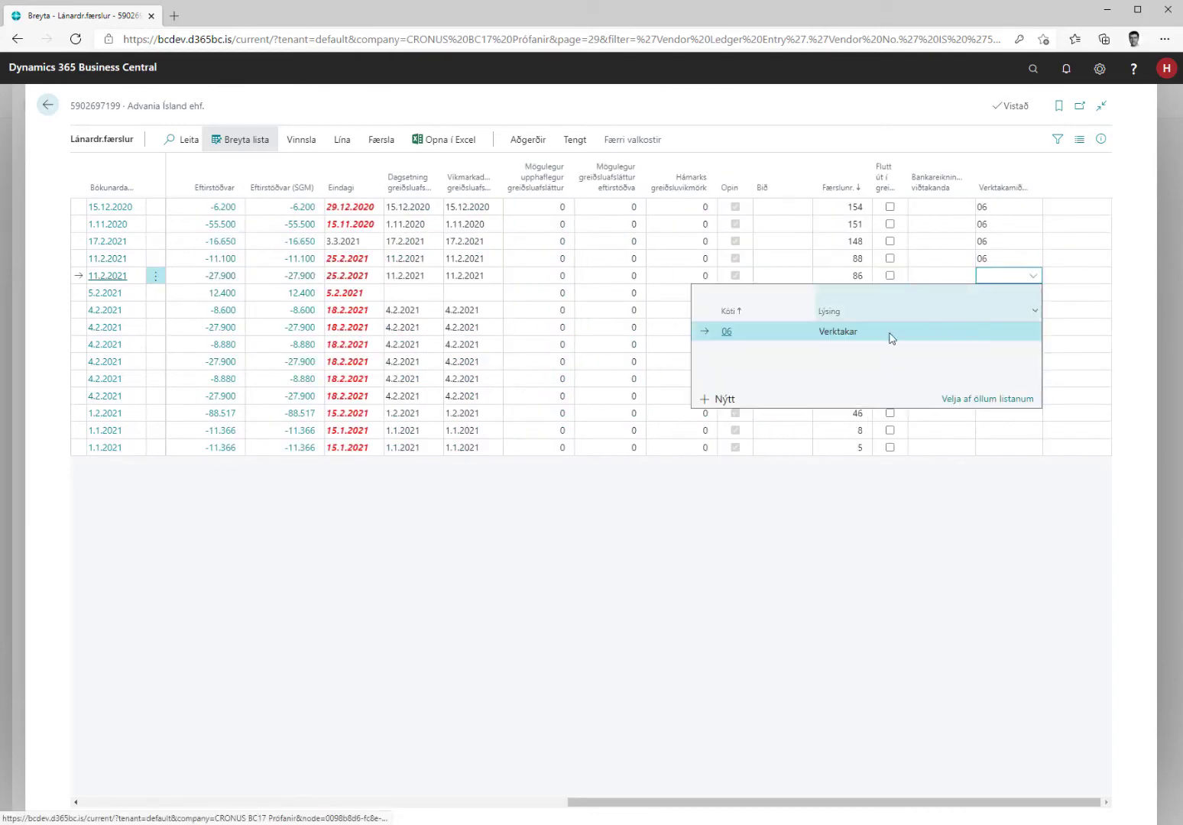
left_click(723, 336)
key("Return")
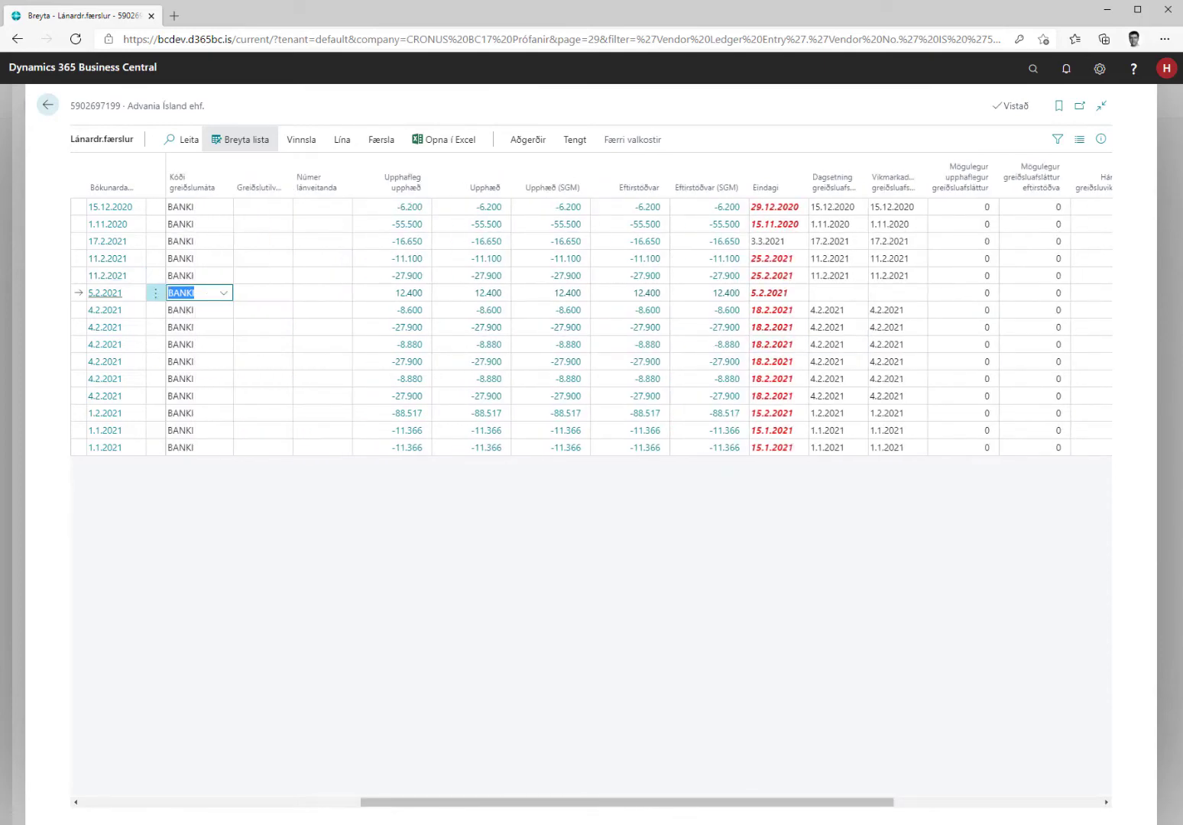
Step: Select the last four vendor ledger entries in the list and change their contractor slip marking to code 06 (Verktakar) in one batch
left_click(105, 447, "shift")
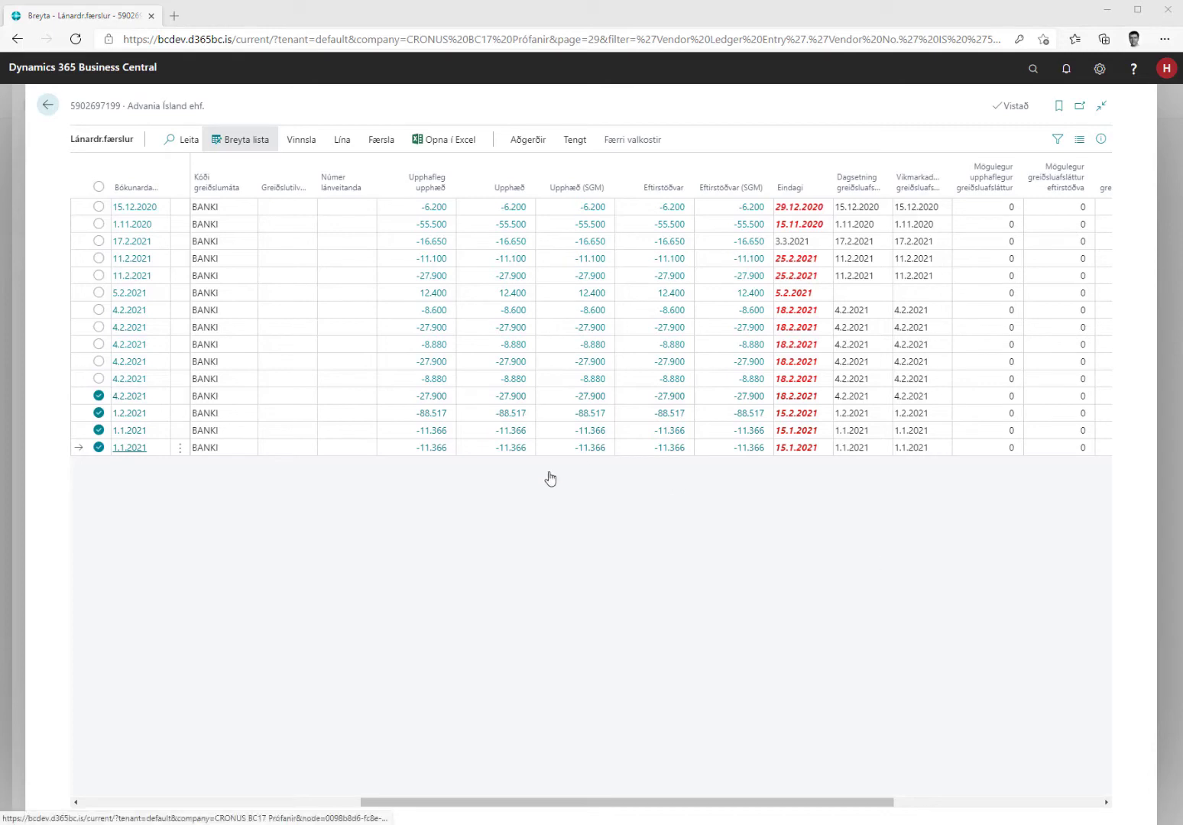
left_click(576, 144)
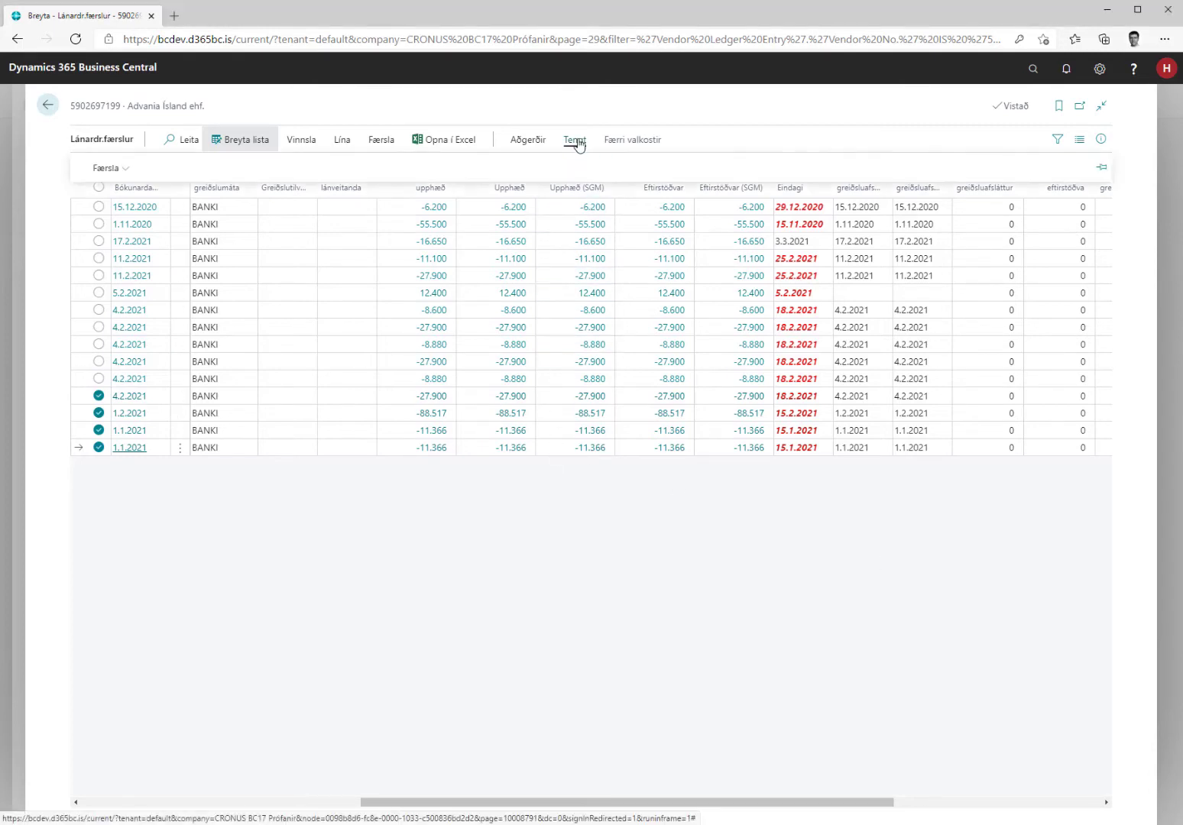
left_click(123, 170)
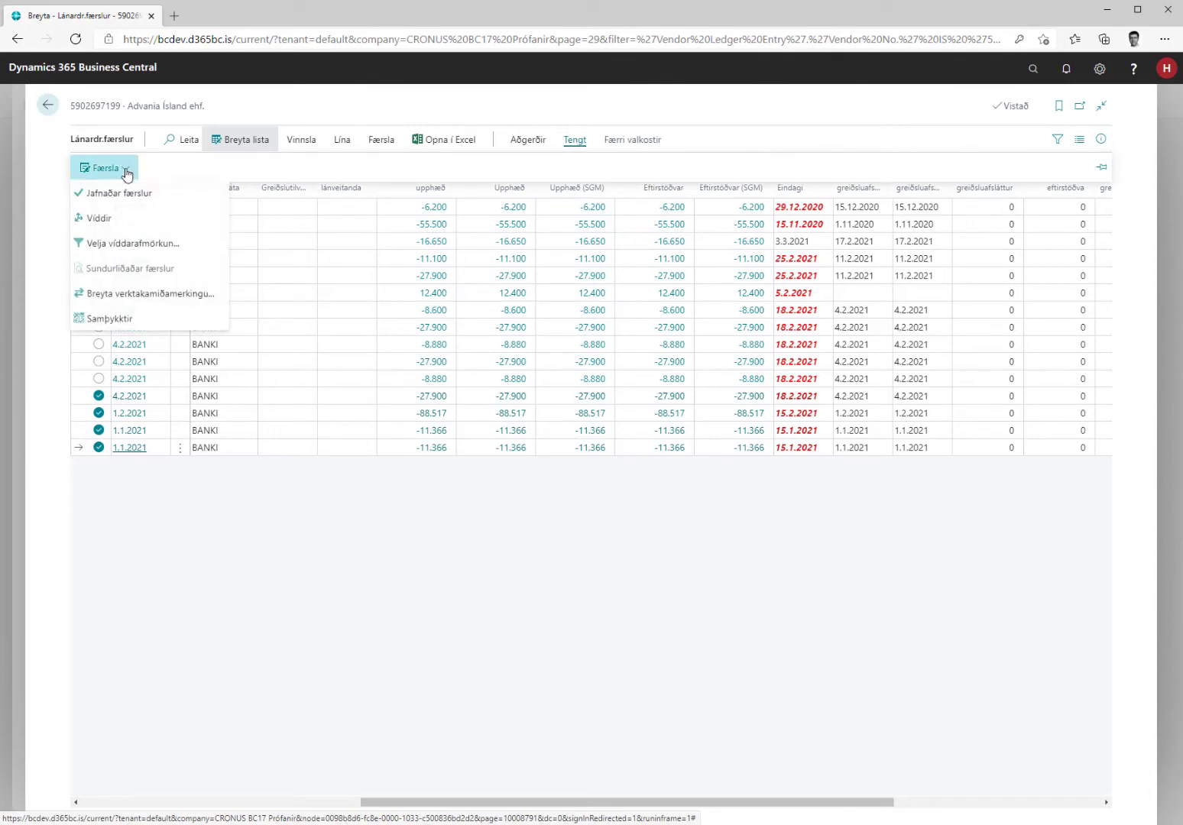
left_click(140, 294)
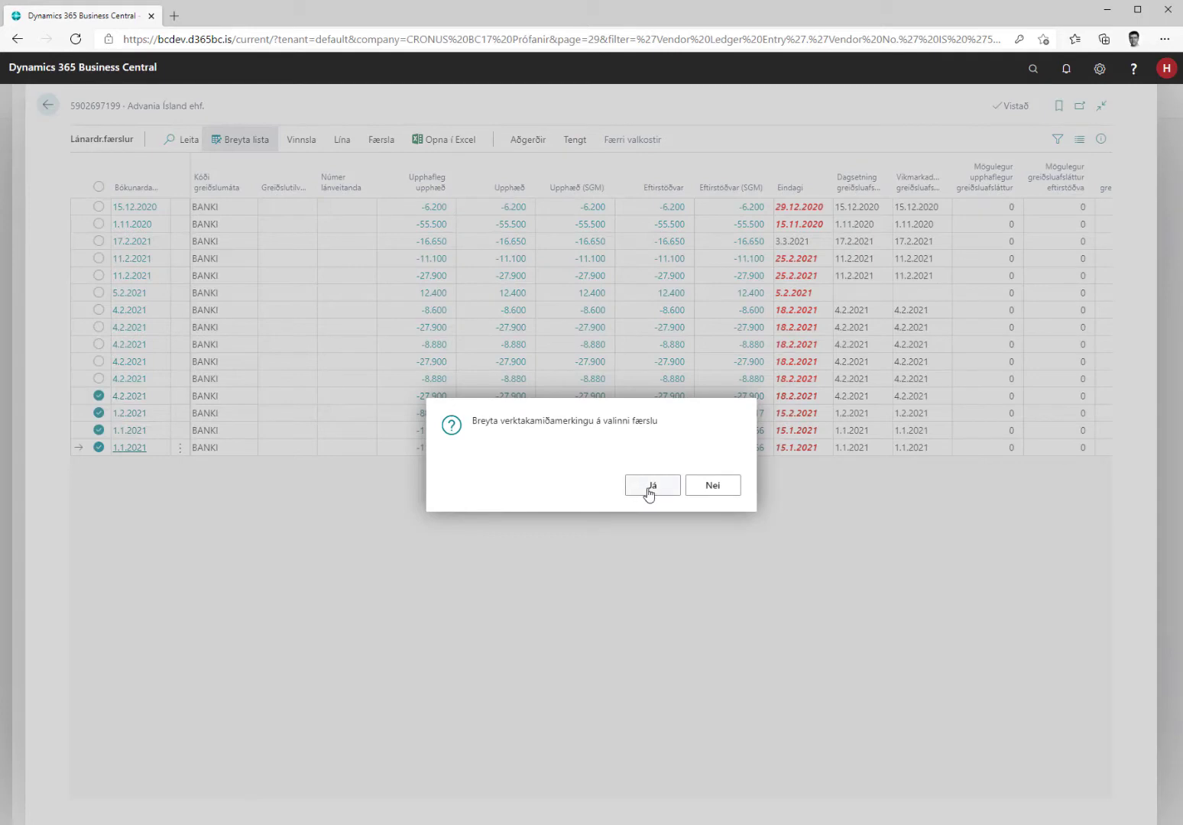
left_click(651, 487)
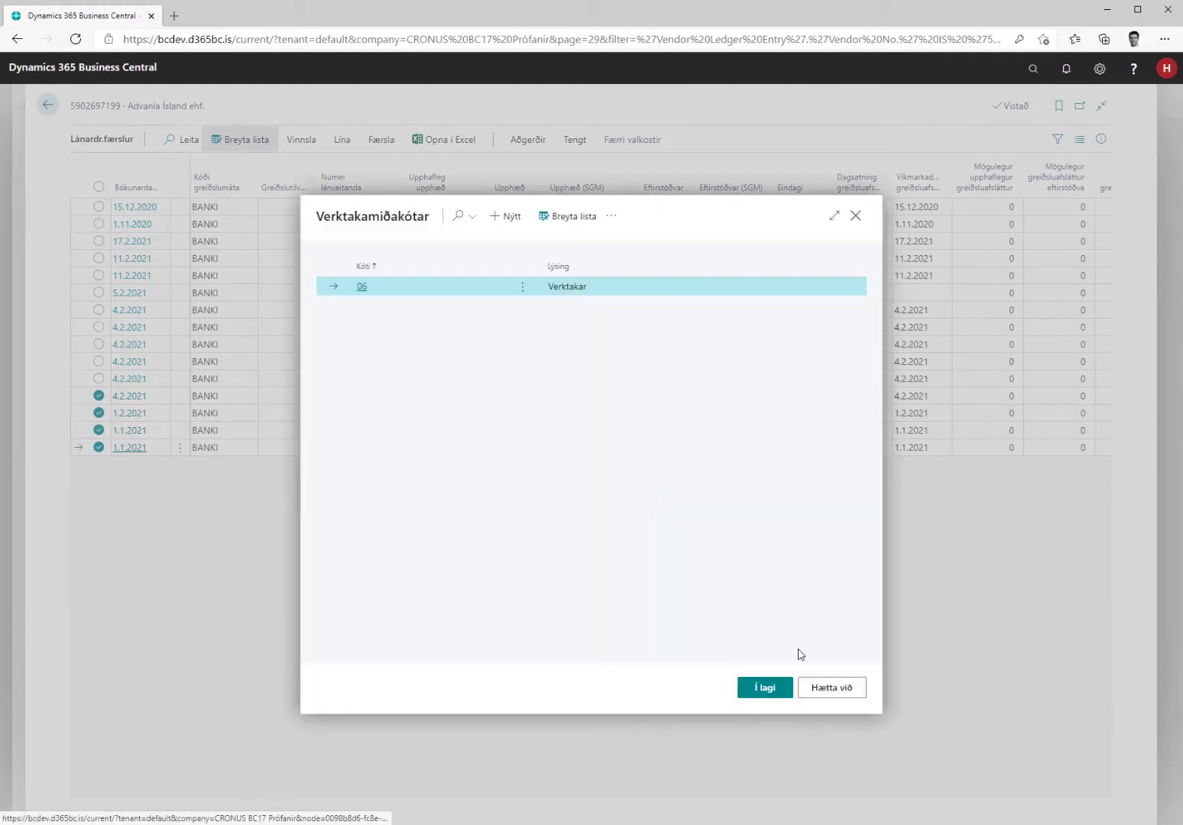
left_click(767, 690)
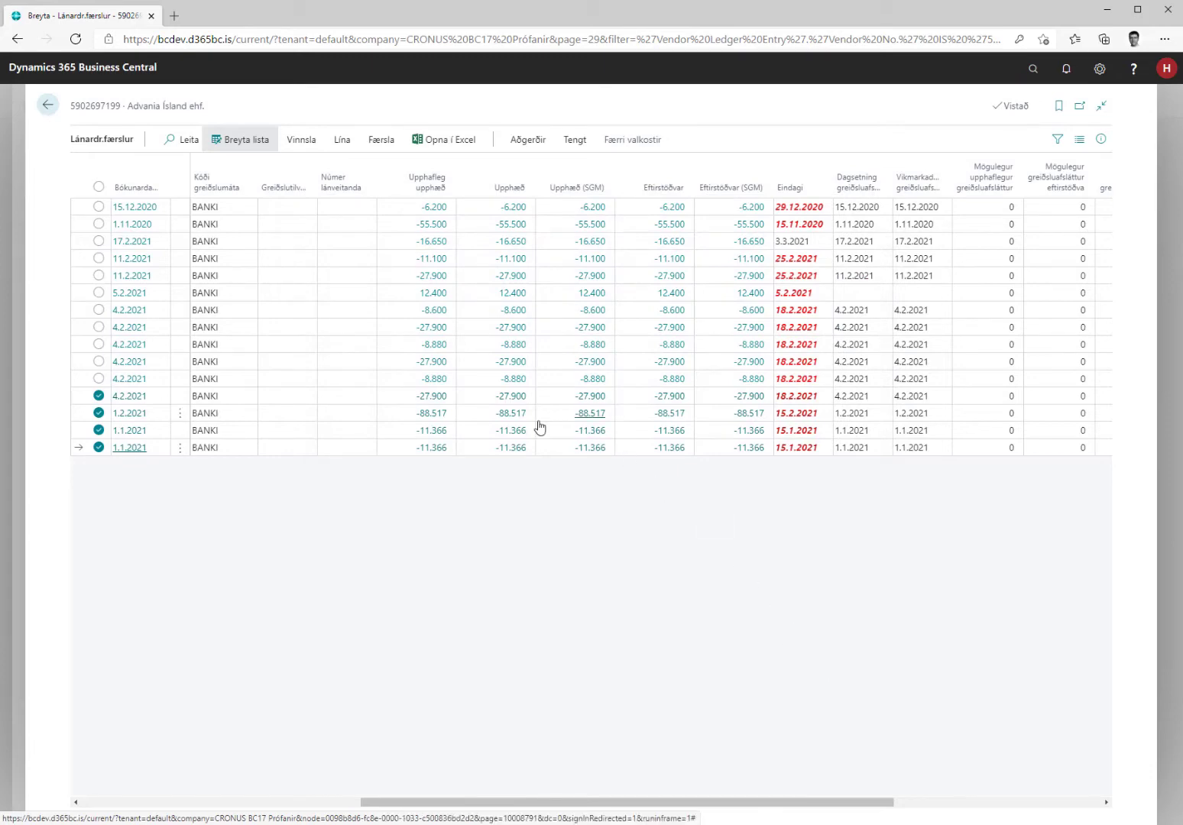
Step: Check the contractor slip code column for the batch-changed vendor ledger entries and leave the entries list
left_click(565, 416)
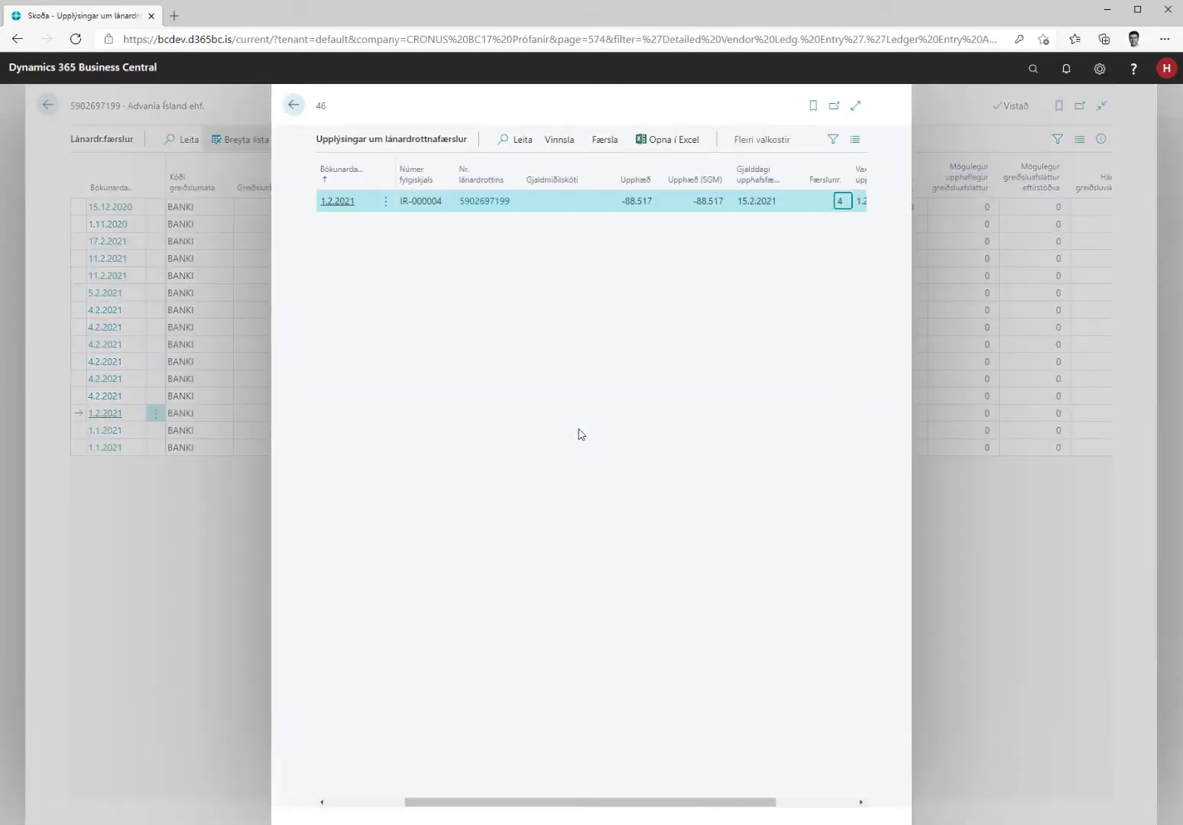
key("Escape")
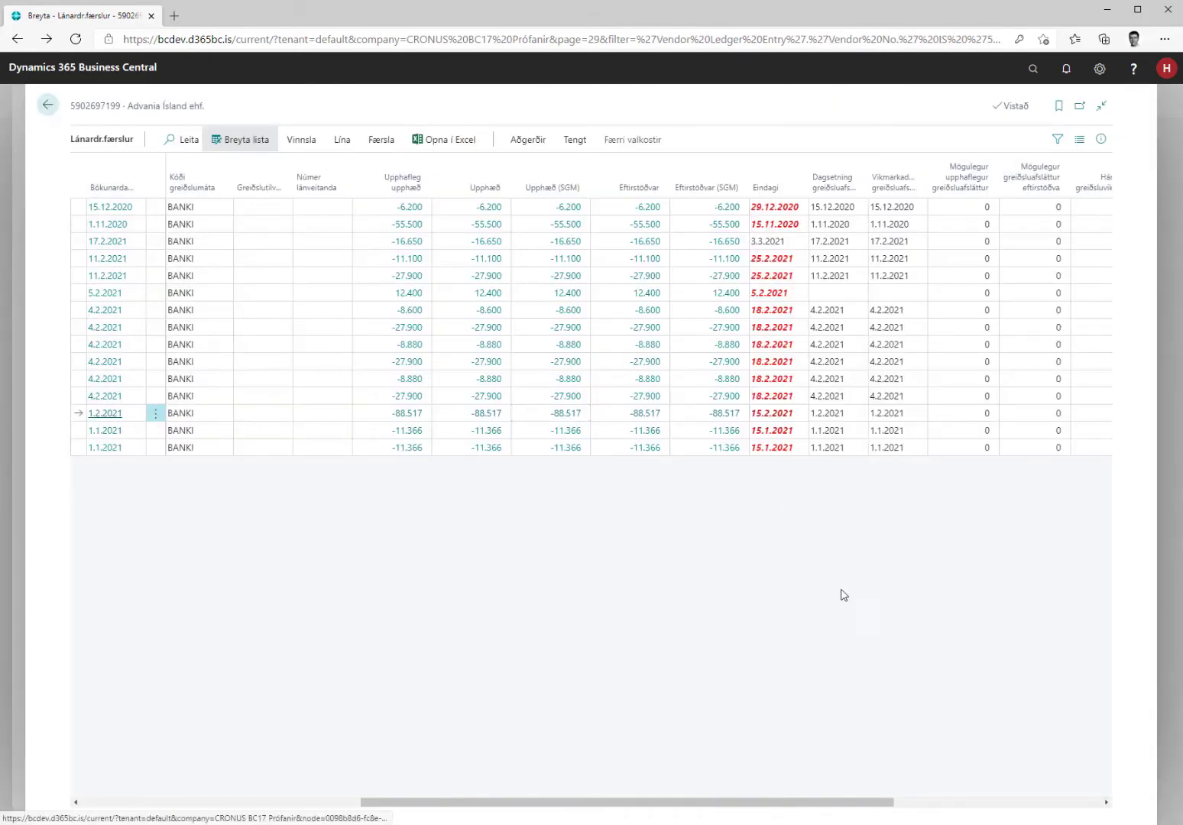
left_click_drag(626, 802, 970, 814)
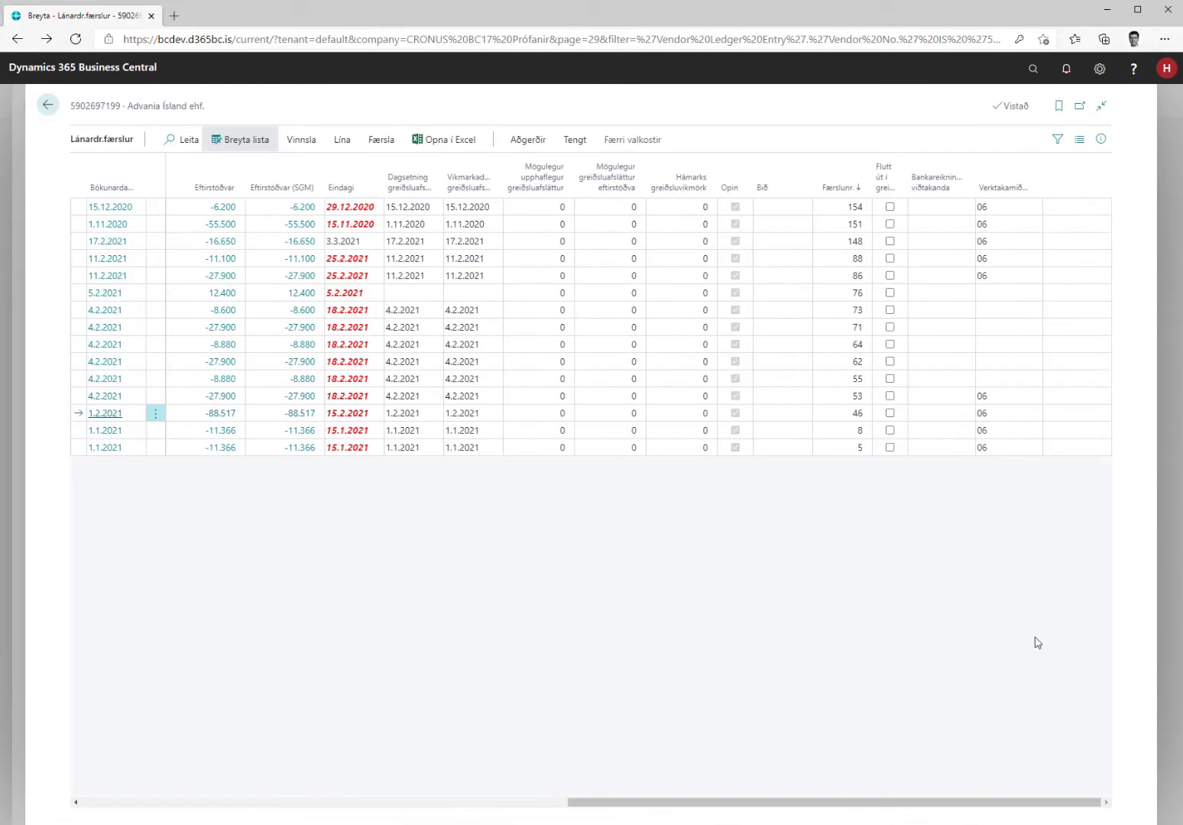
left_click(1001, 399)
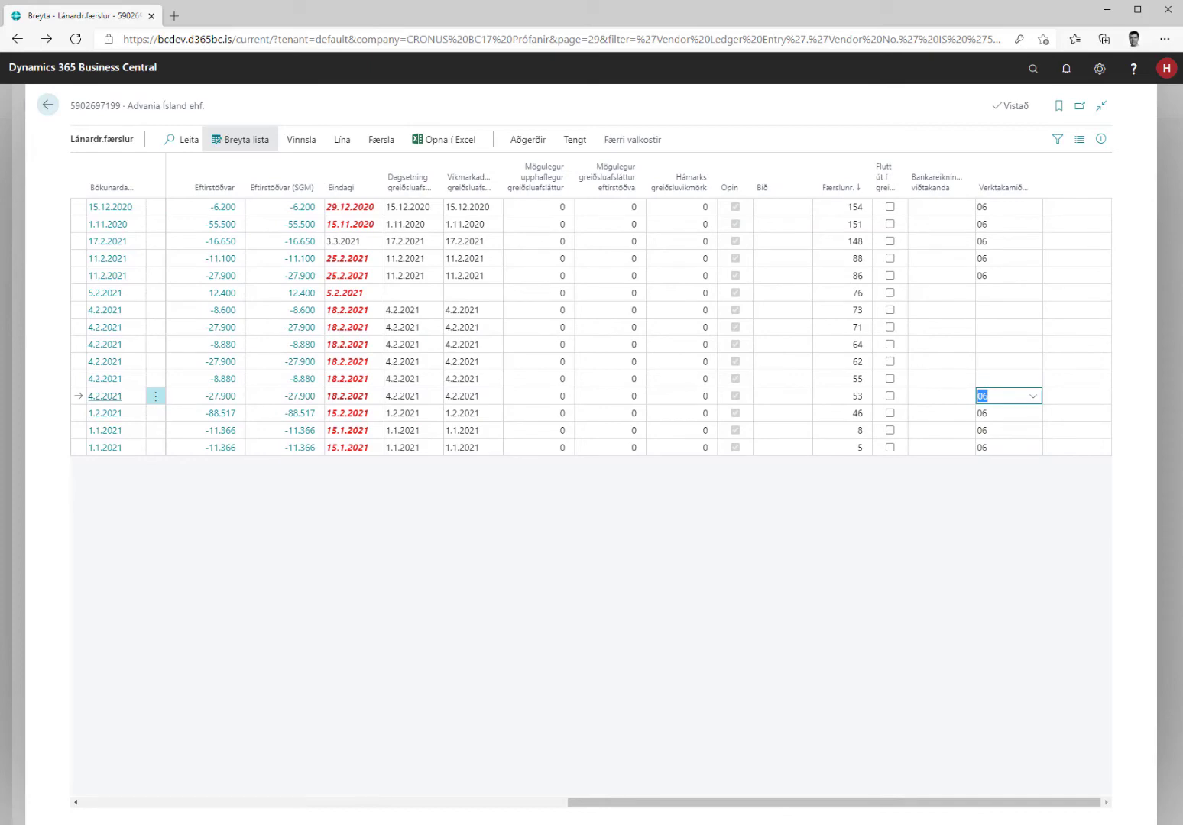
key("Escape")
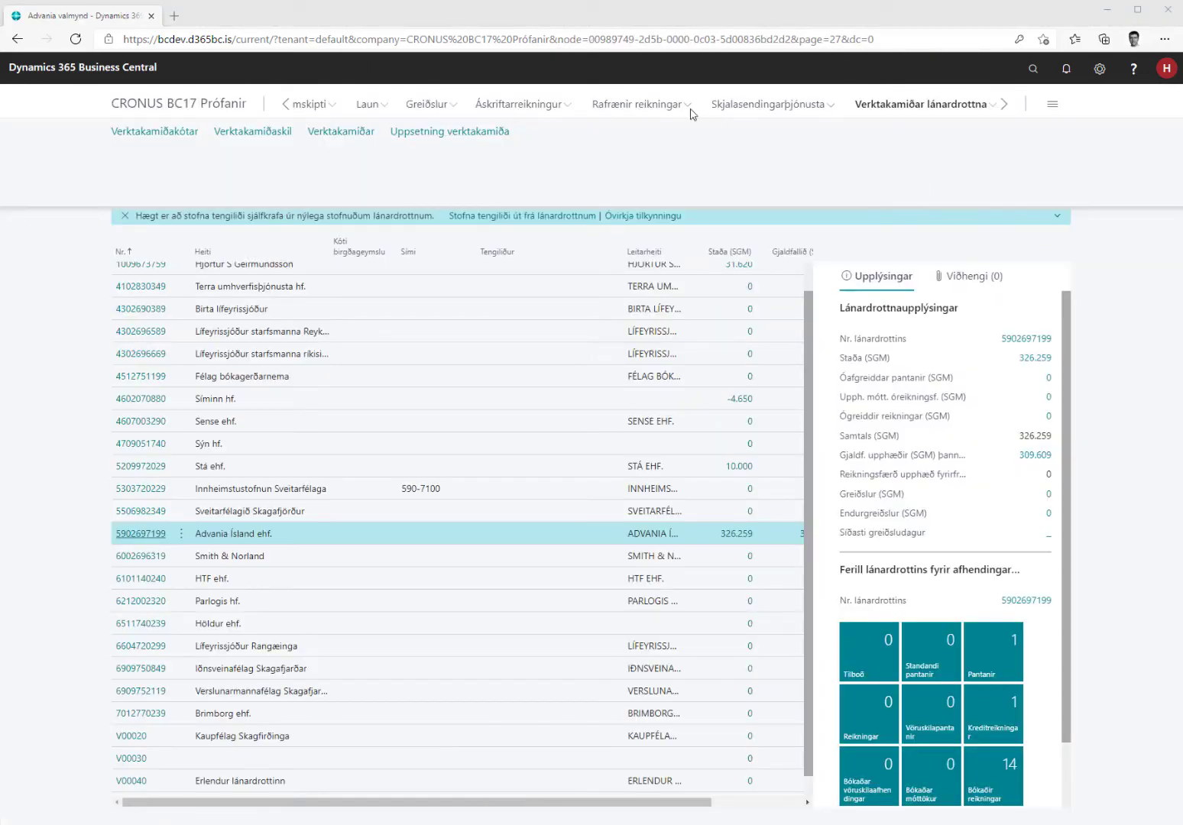
Step: Open the Verktakamiðar list for editing and set its date range from 1.1.2020 to 31.12.2020
left_click(362, 133)
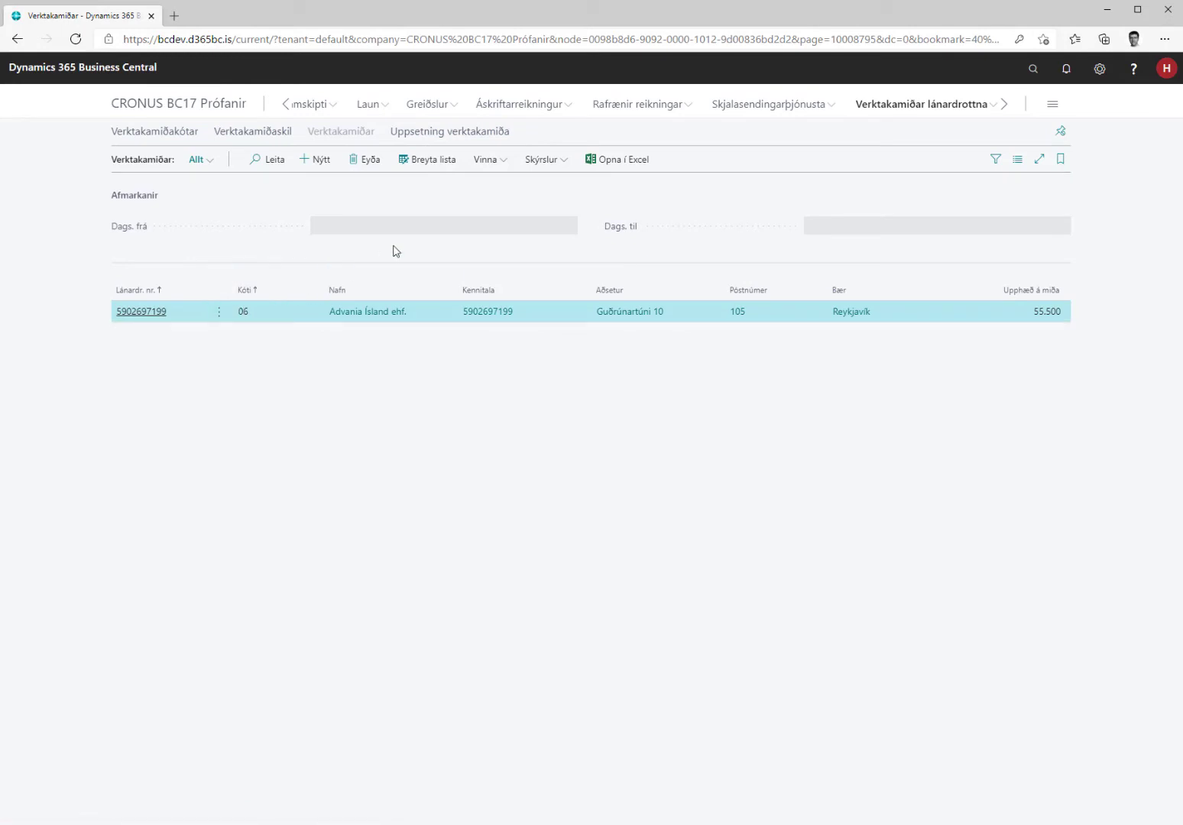
left_click(443, 165)
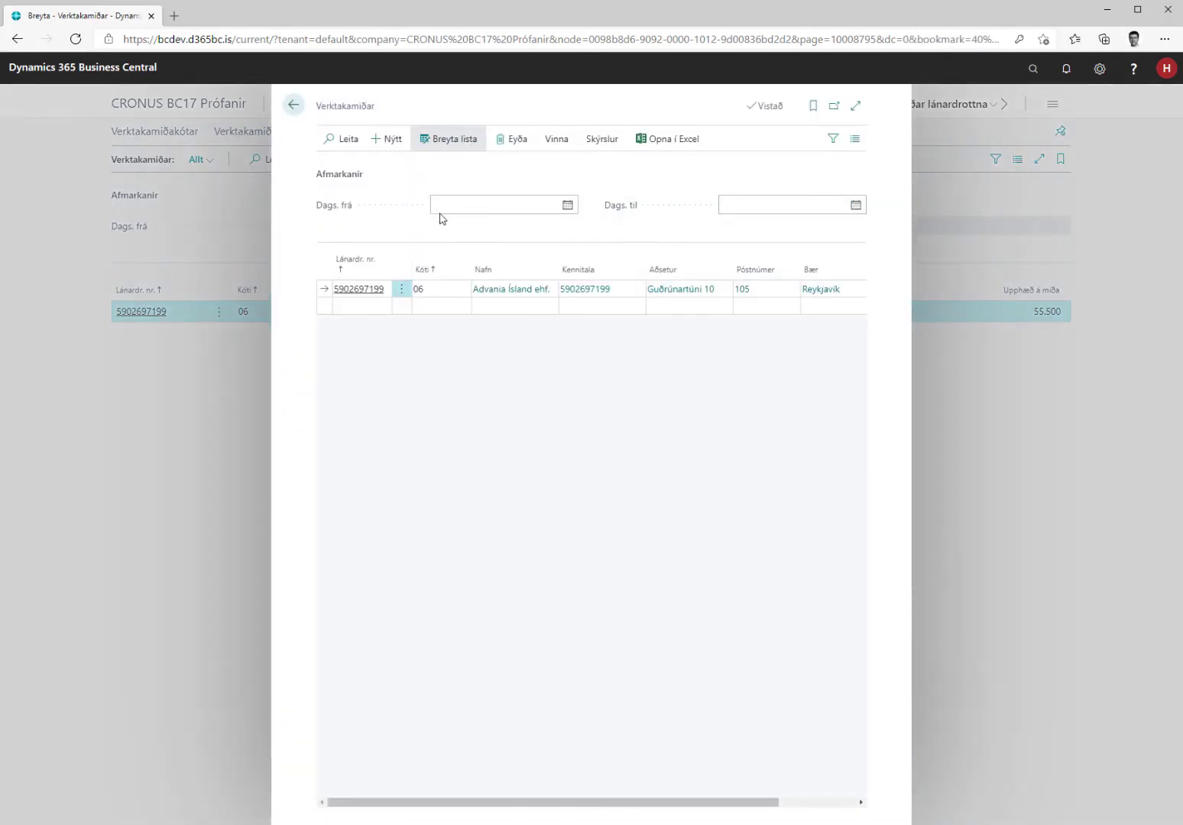
left_click(449, 204)
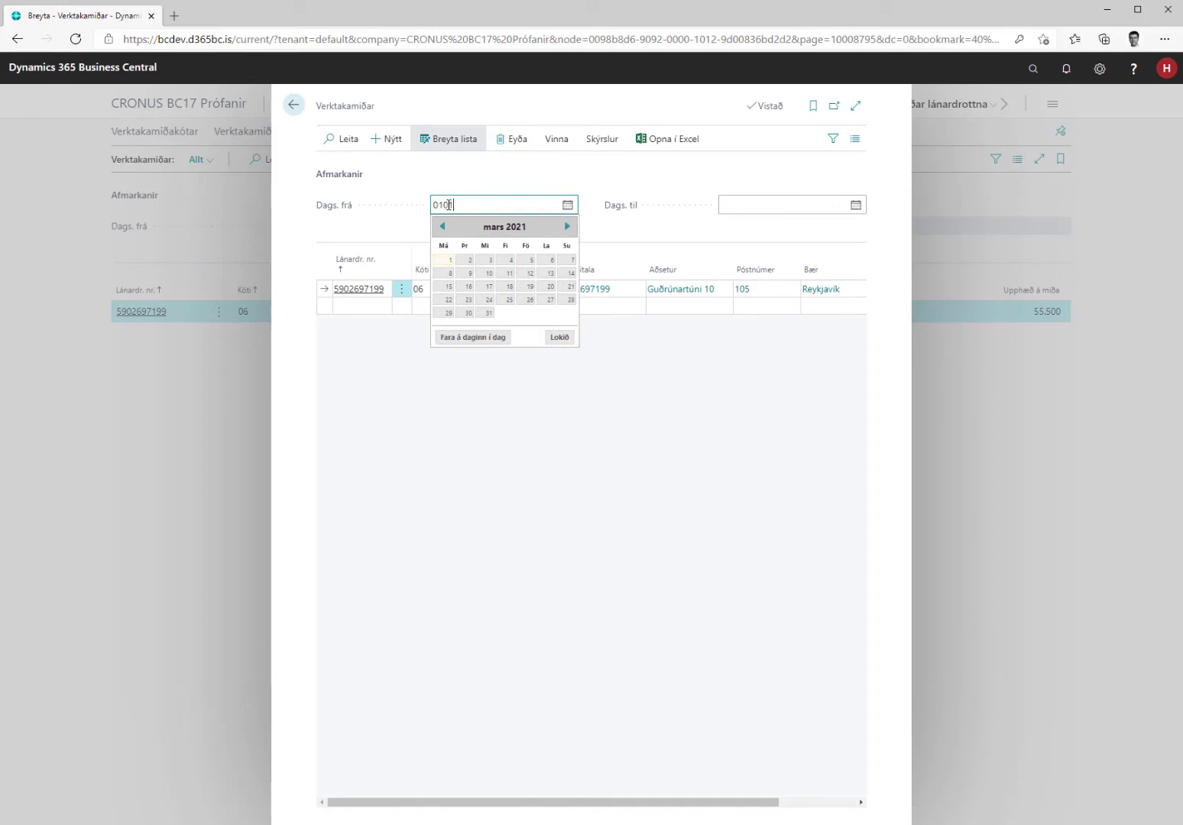
type("010120")
key("Tab")
type("3")
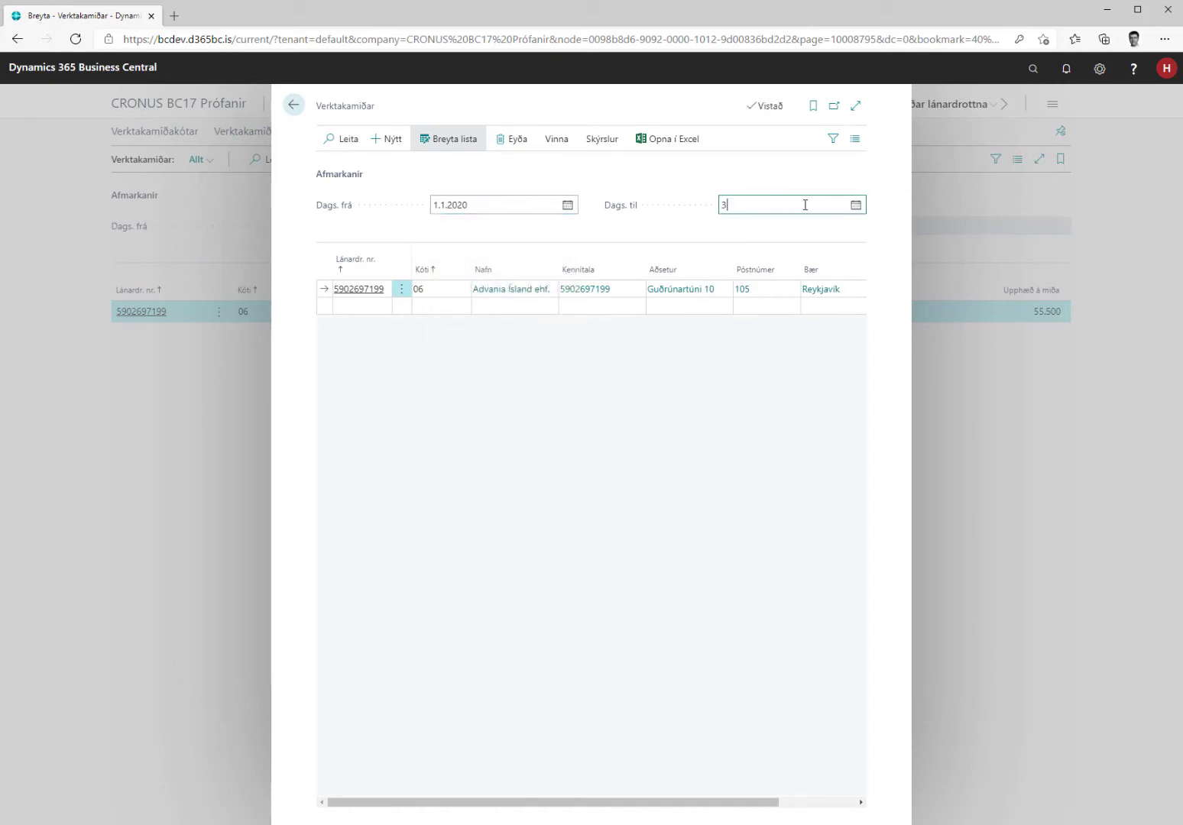
type("1.12.20")
key("Tab")
Step: Load the contractor slip entries for the date filter 01.01.20..31.12.20 without skipping zero entries
left_click(554, 141)
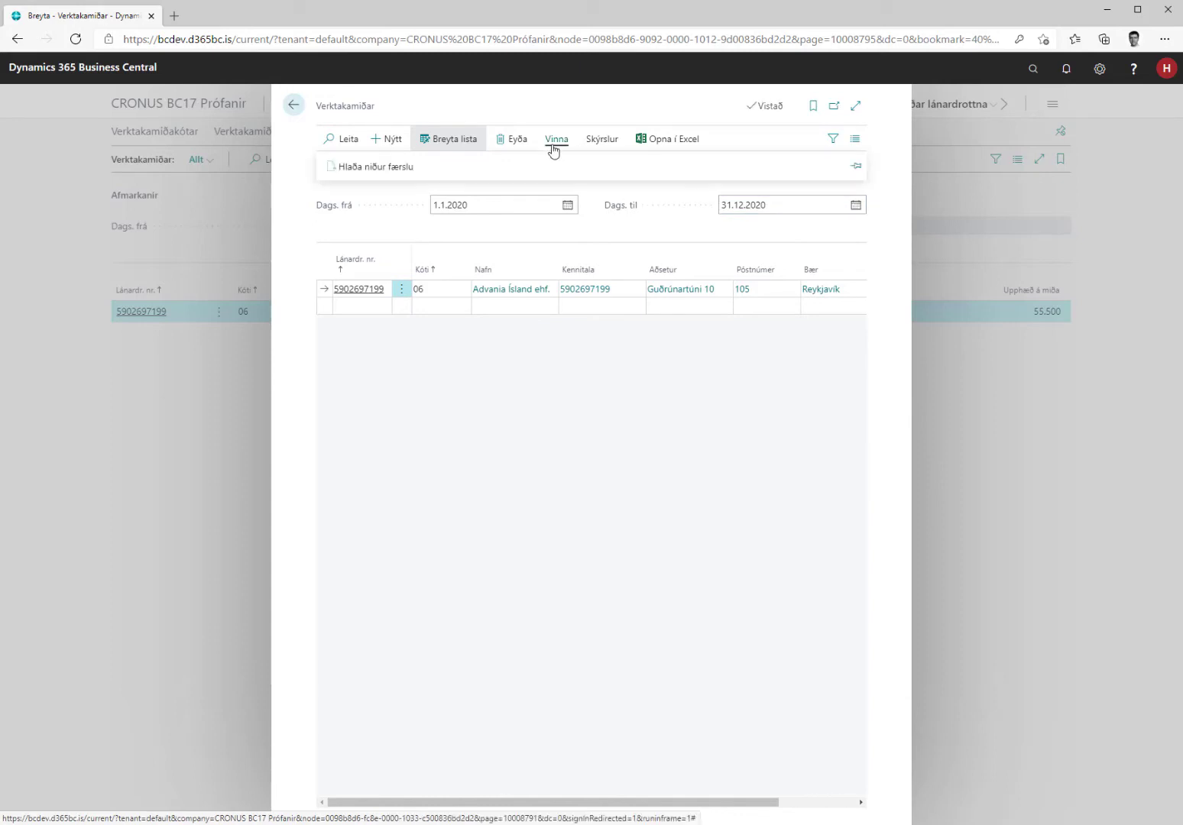
left_click(393, 173)
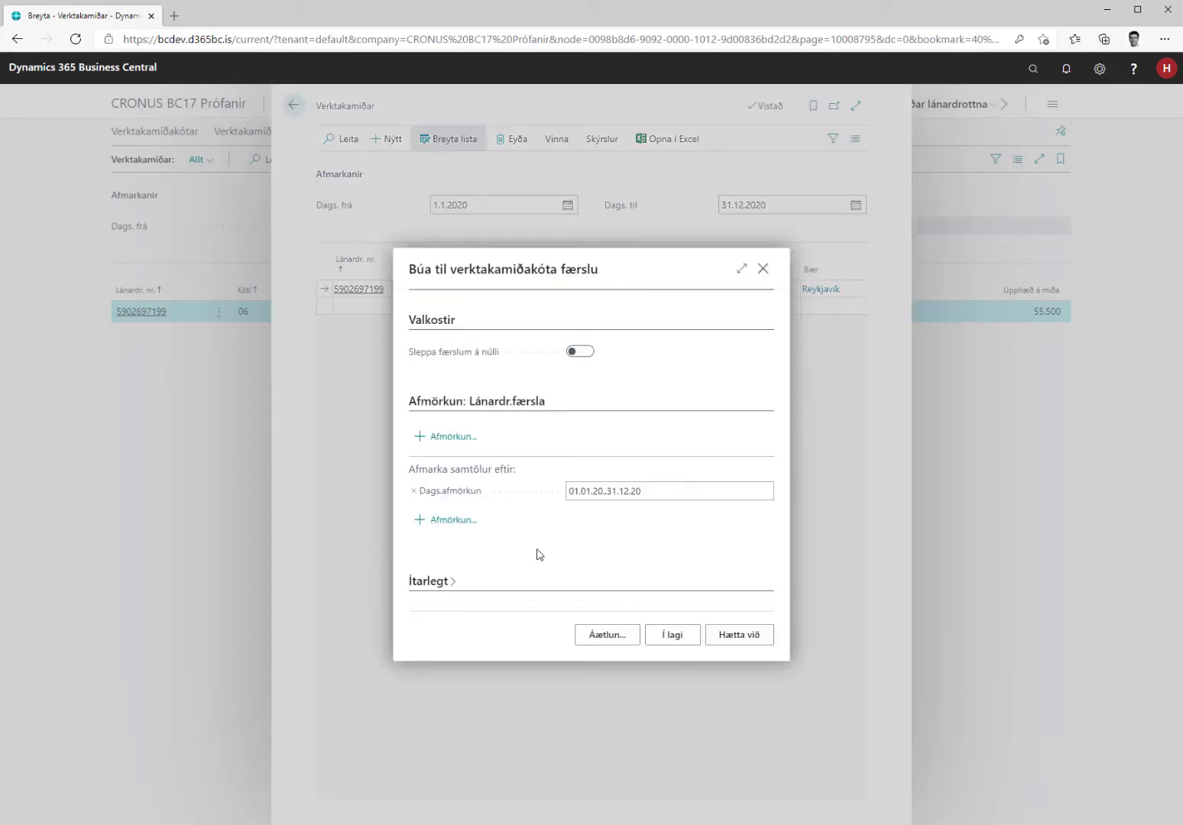
left_click(662, 637)
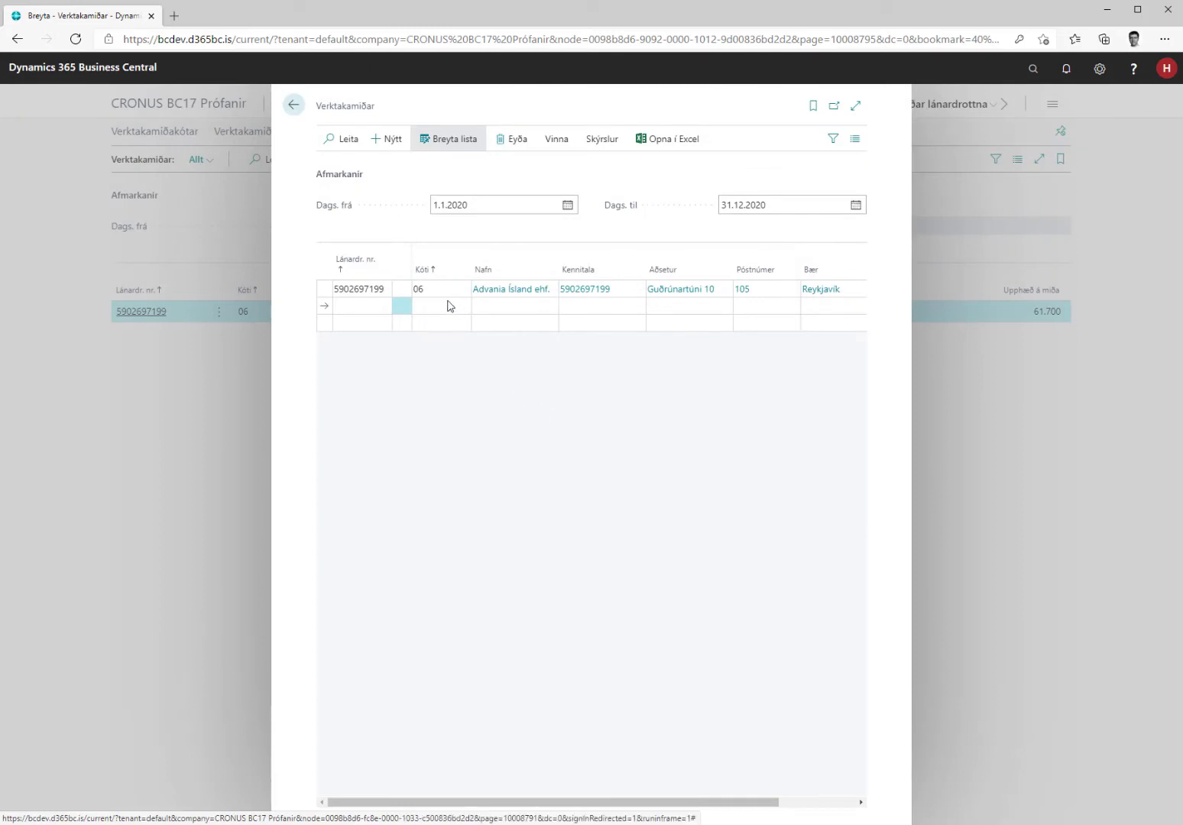
Step: Review the loaded slip line of Advania Ísland ehf., including its slip amount, and close the editable list
left_click(420, 292)
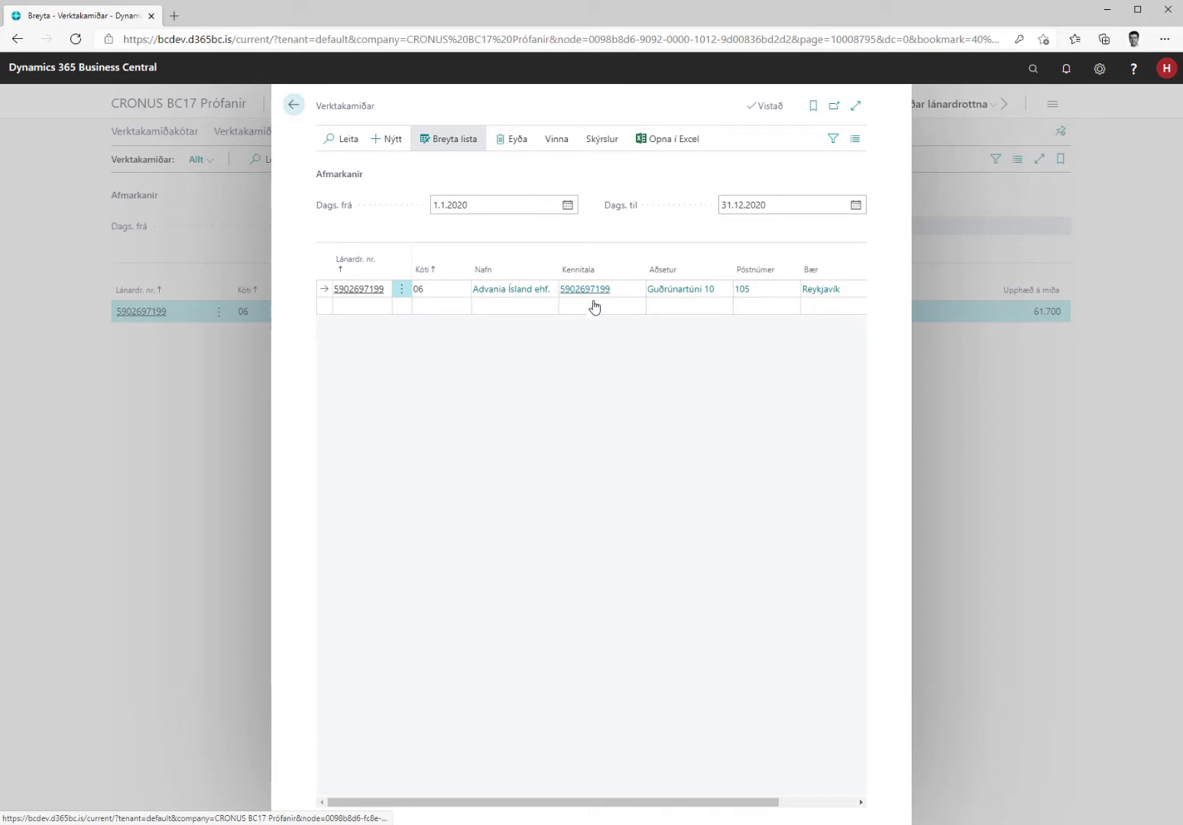
left_click_drag(621, 806, 748, 803)
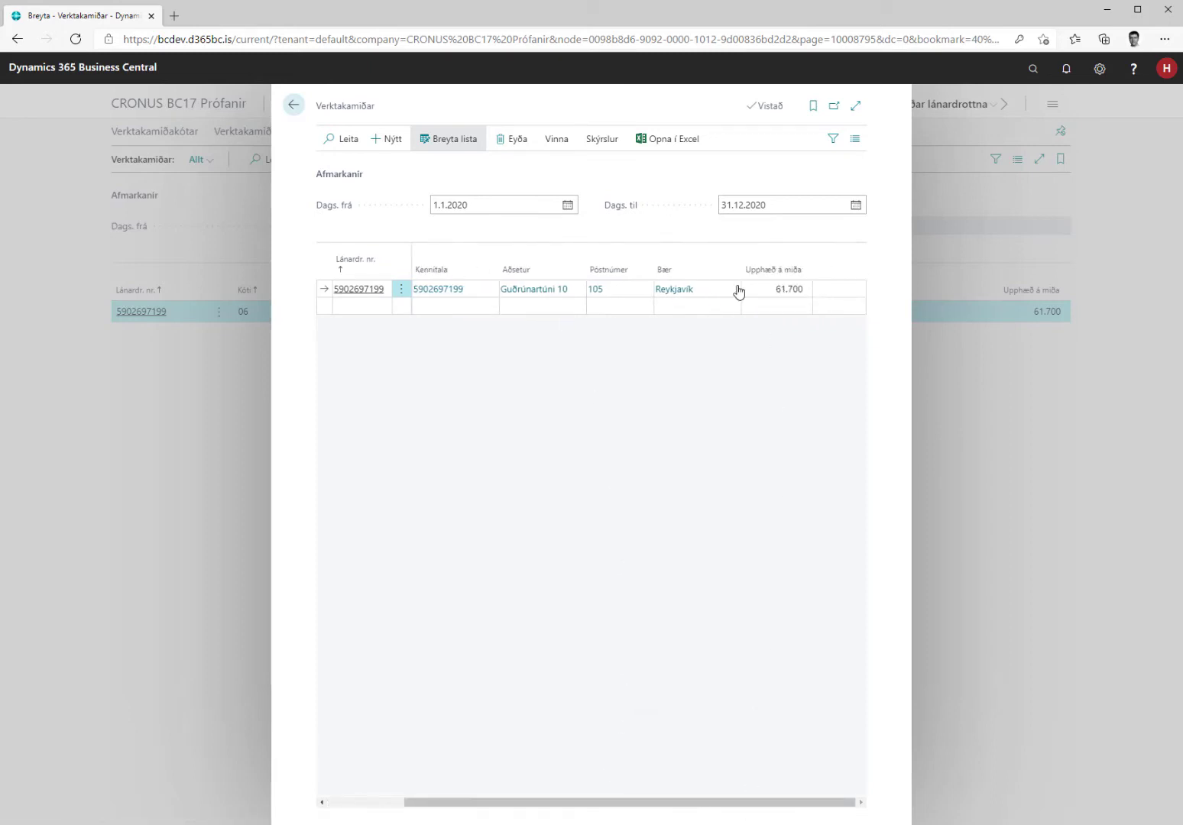
left_click_drag(538, 803, 441, 798)
key("Escape")
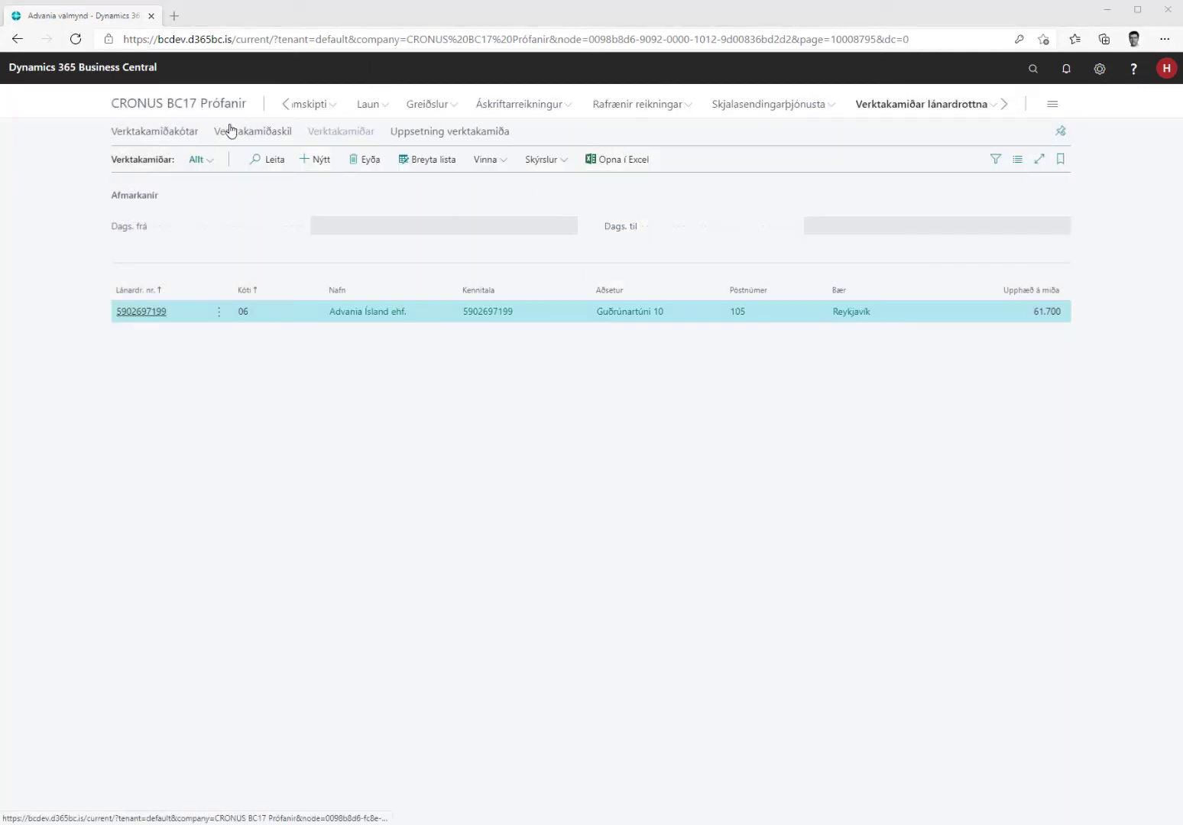
Step: Start the electronic contractor slip submission from Verktakamiðaskil through the test service, keeping the date filter 01.01.20..31.12.20
left_click(243, 134)
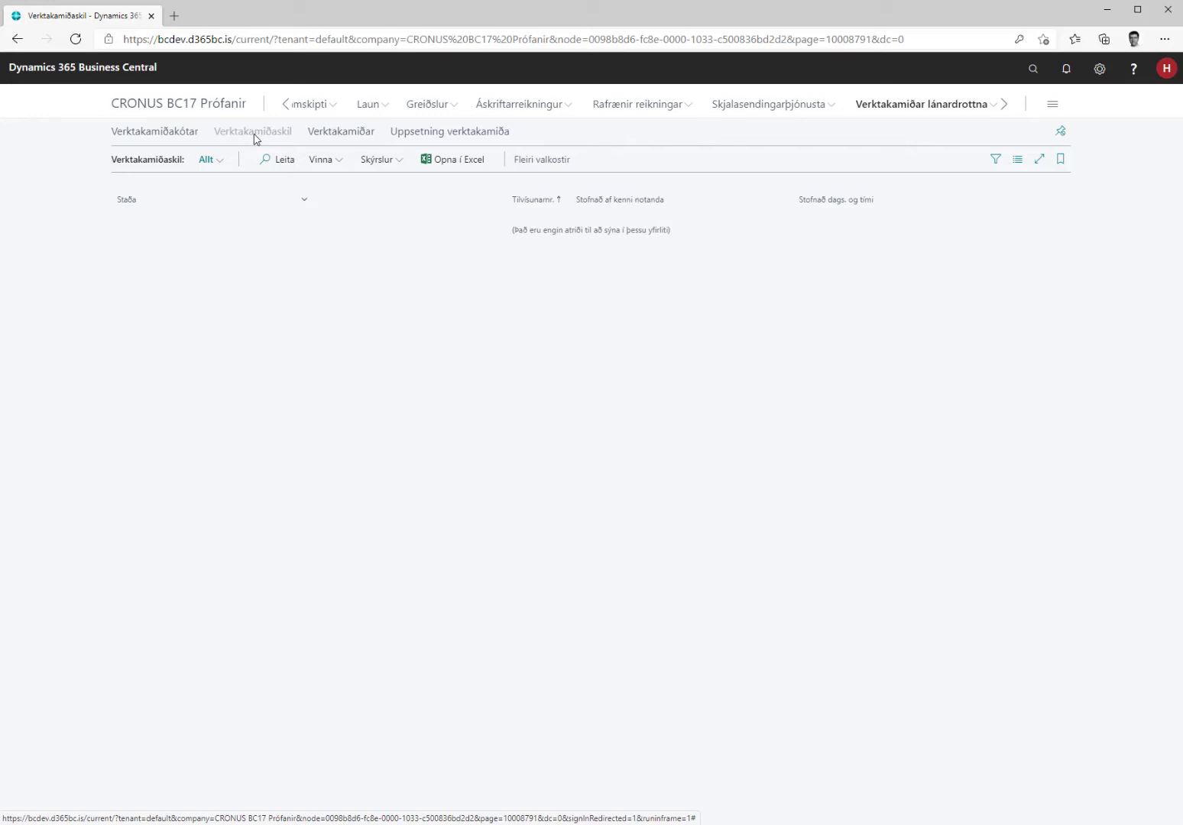
left_click(393, 165)
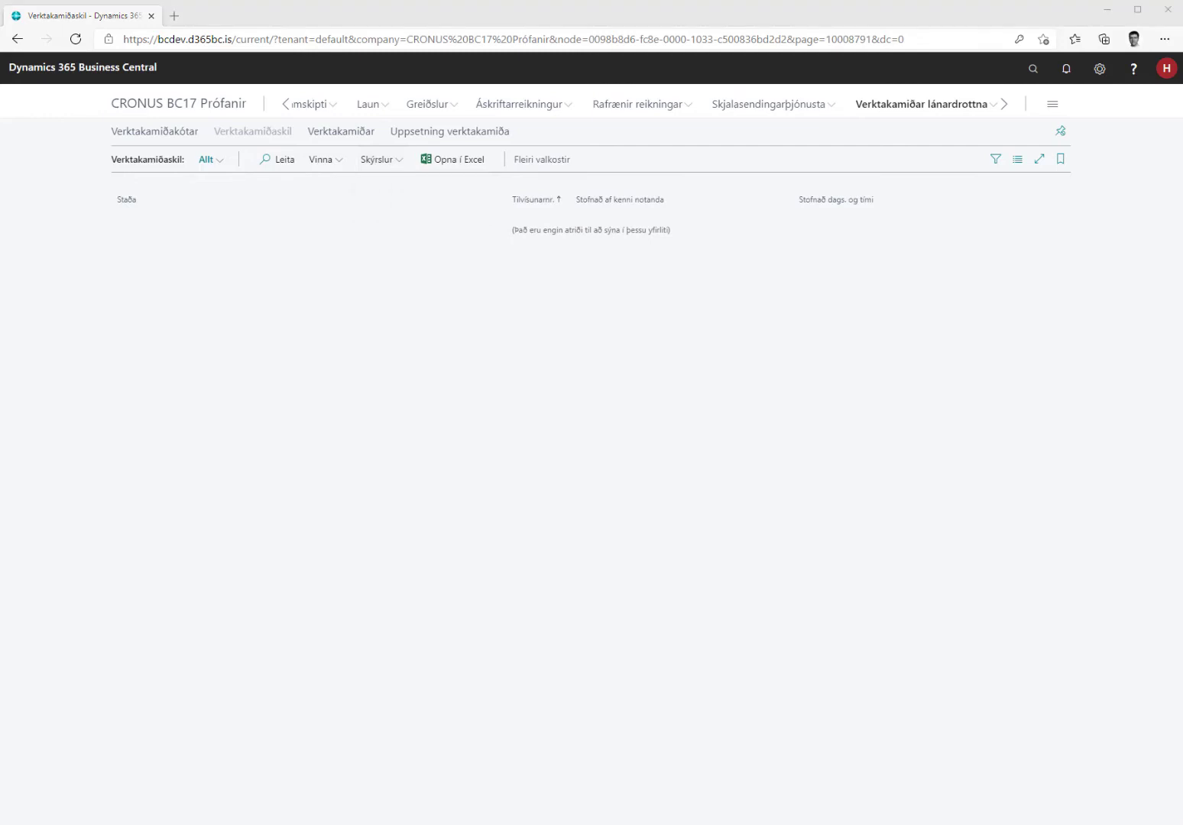
left_click(334, 169)
left_click(333, 170)
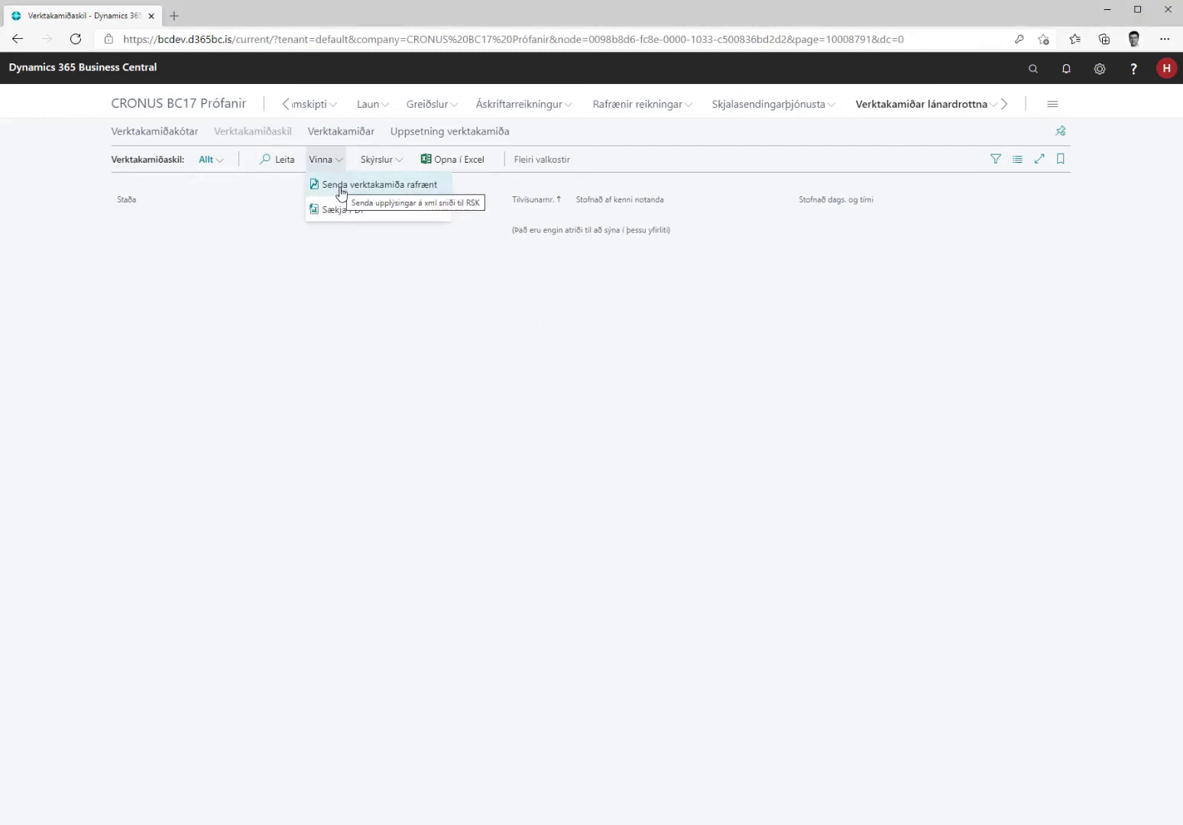
left_click(339, 185)
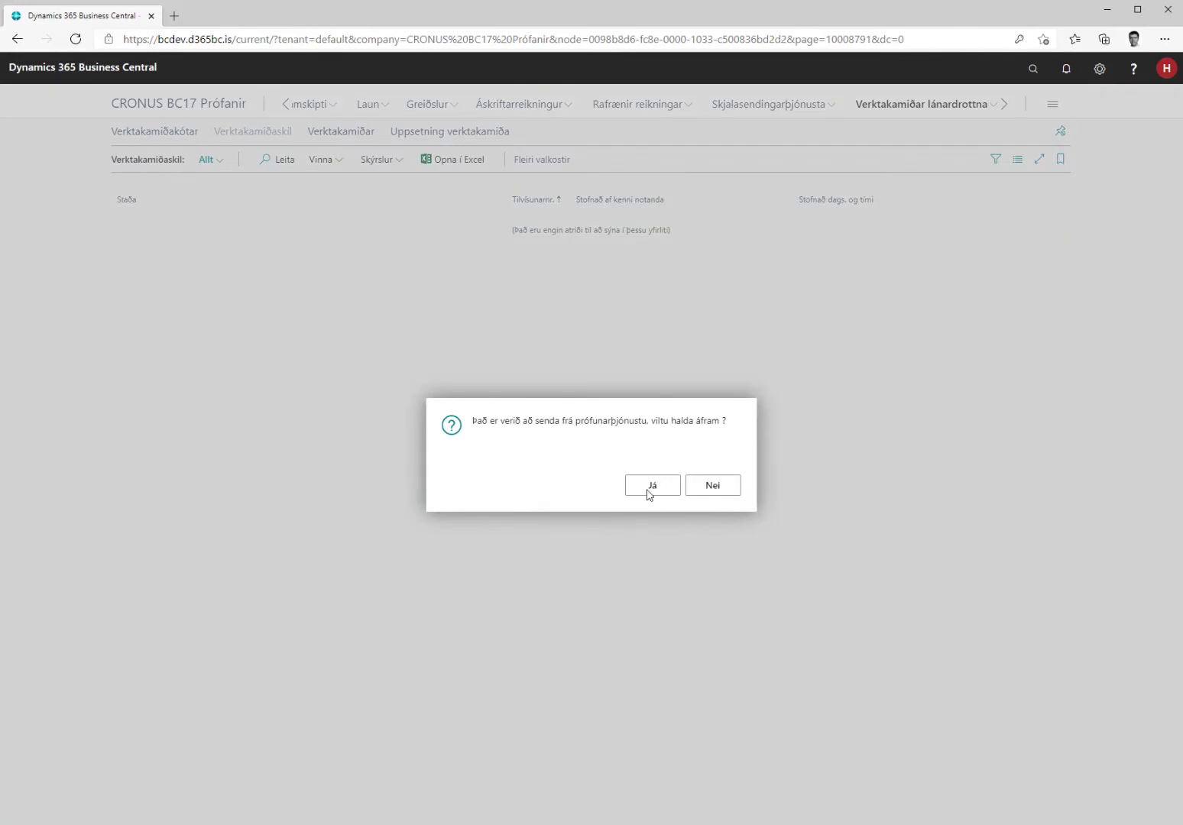
left_click(644, 490)
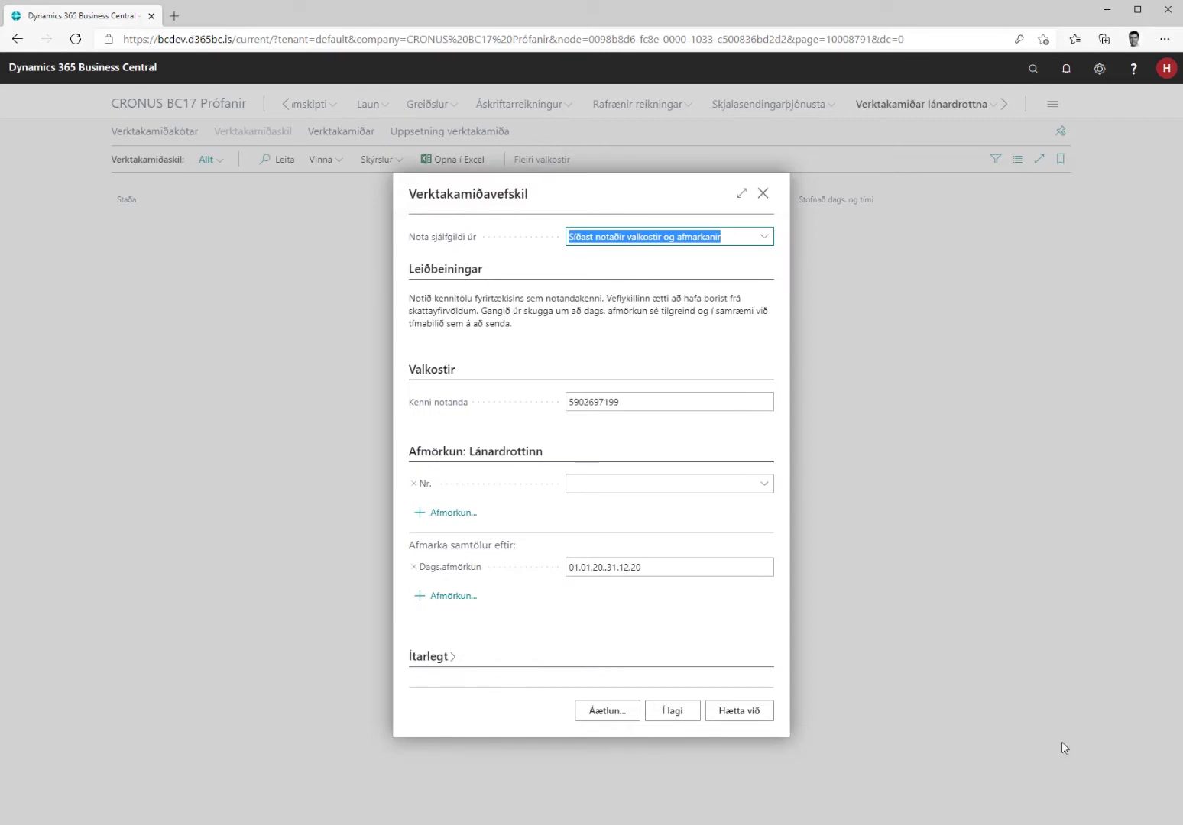
left_click(610, 403)
left_click(646, 569)
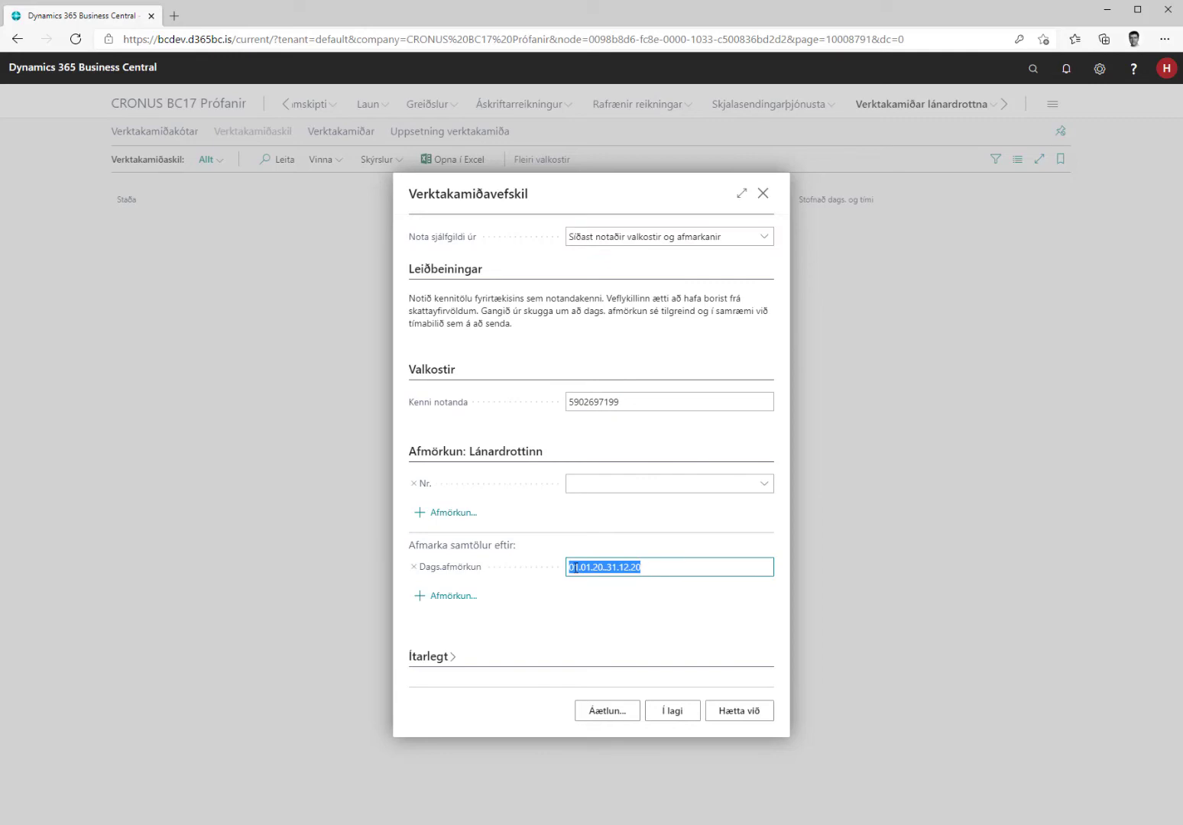
left_click(670, 711)
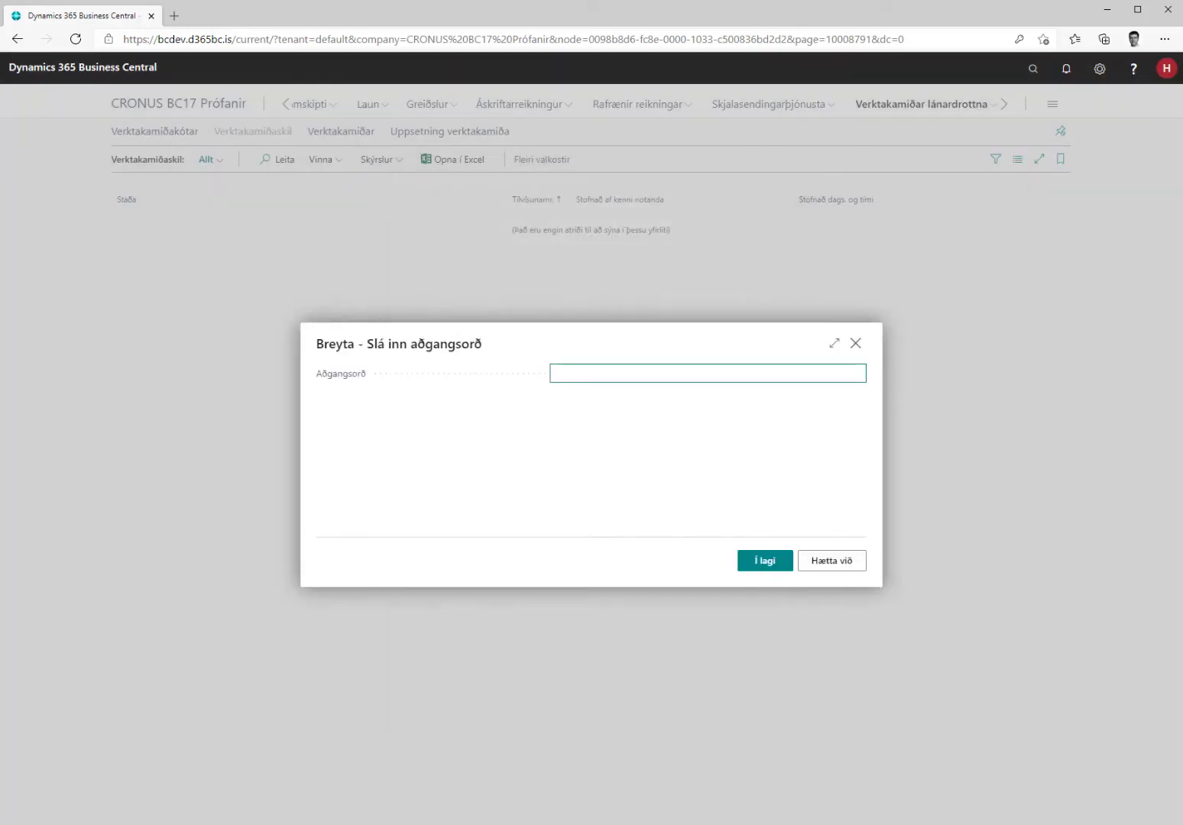
Step: Paste the access password for the electronic submission and submit it
key("alt+Tab")
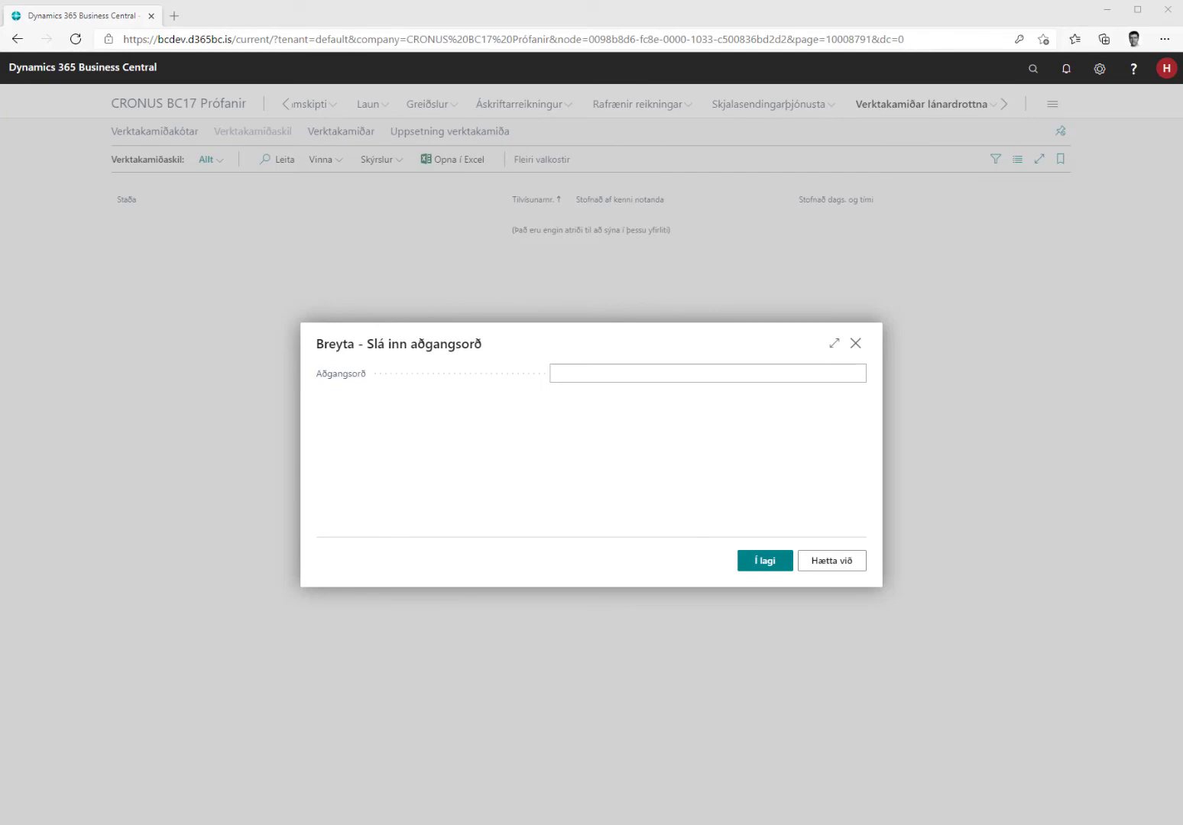
left_click(580, 373)
key("ctrl+v")
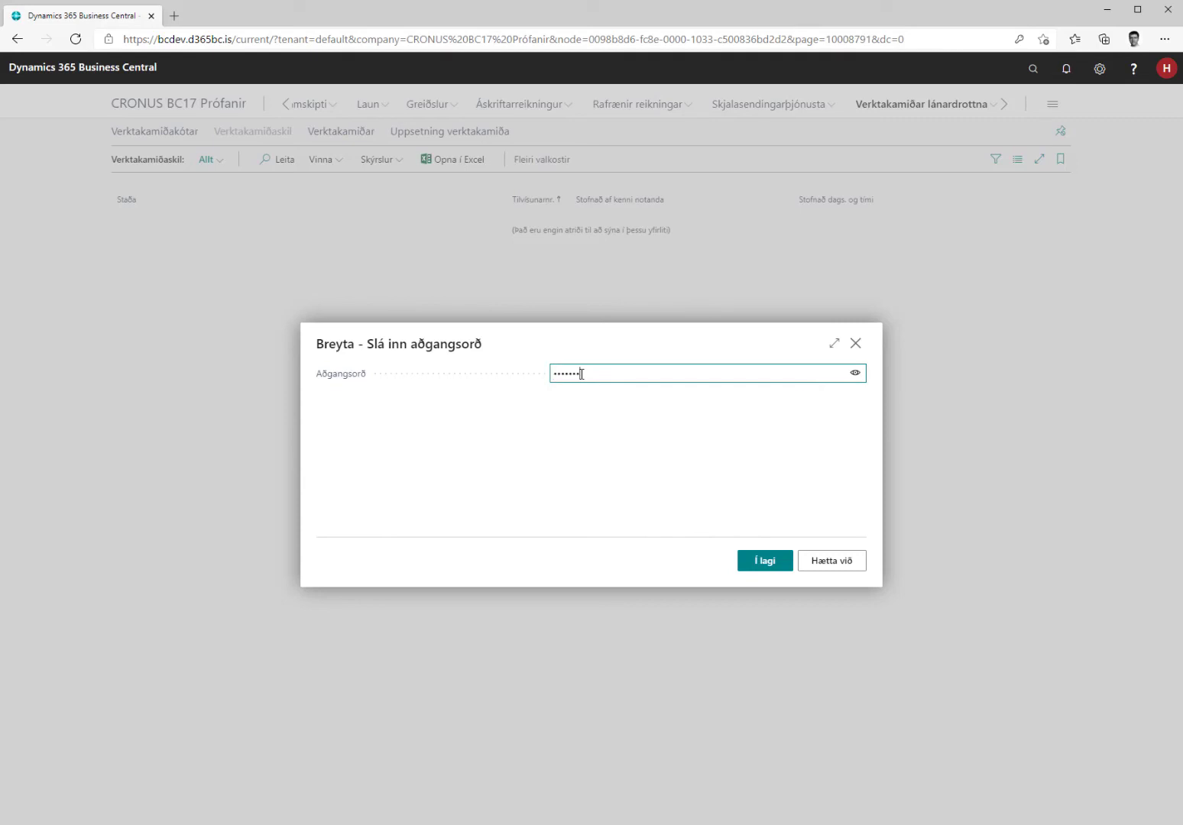
left_click(768, 561)
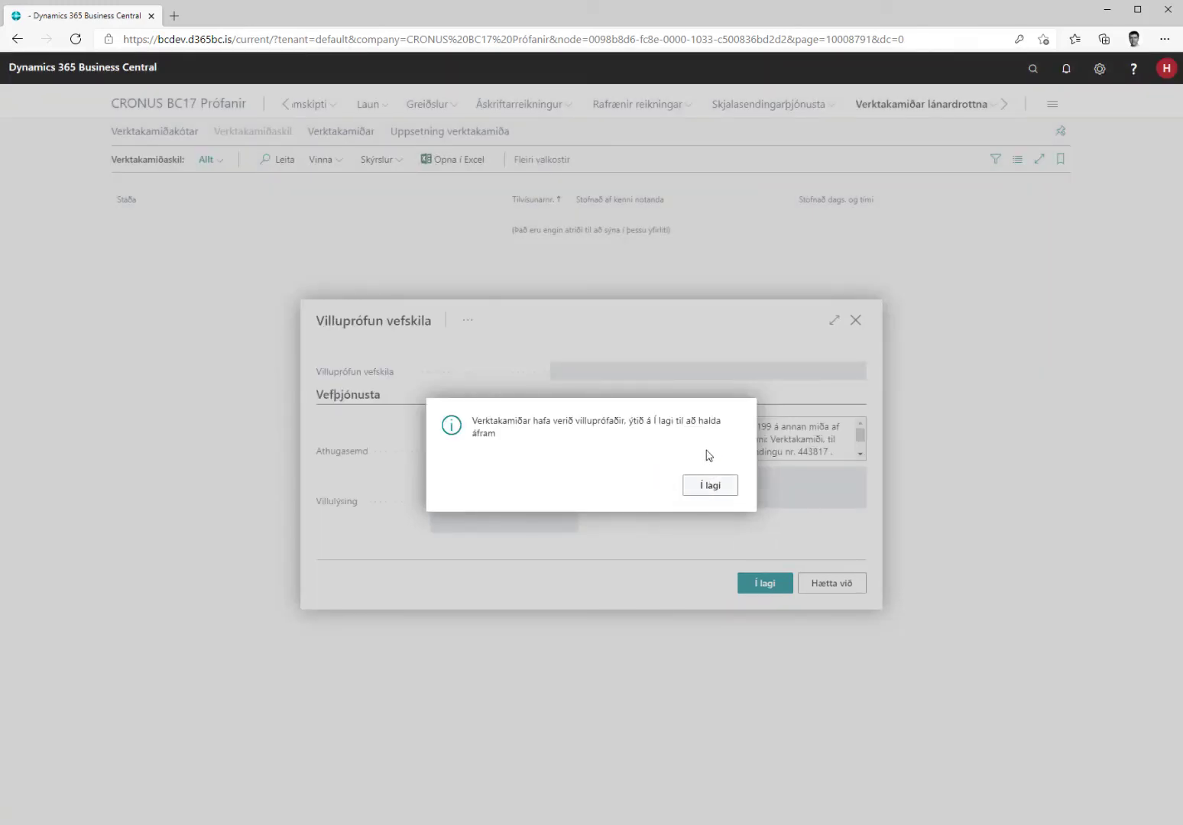
Step: Acknowledge the error check, review its remarks, and complete sending the contractor slips
left_click(710, 486)
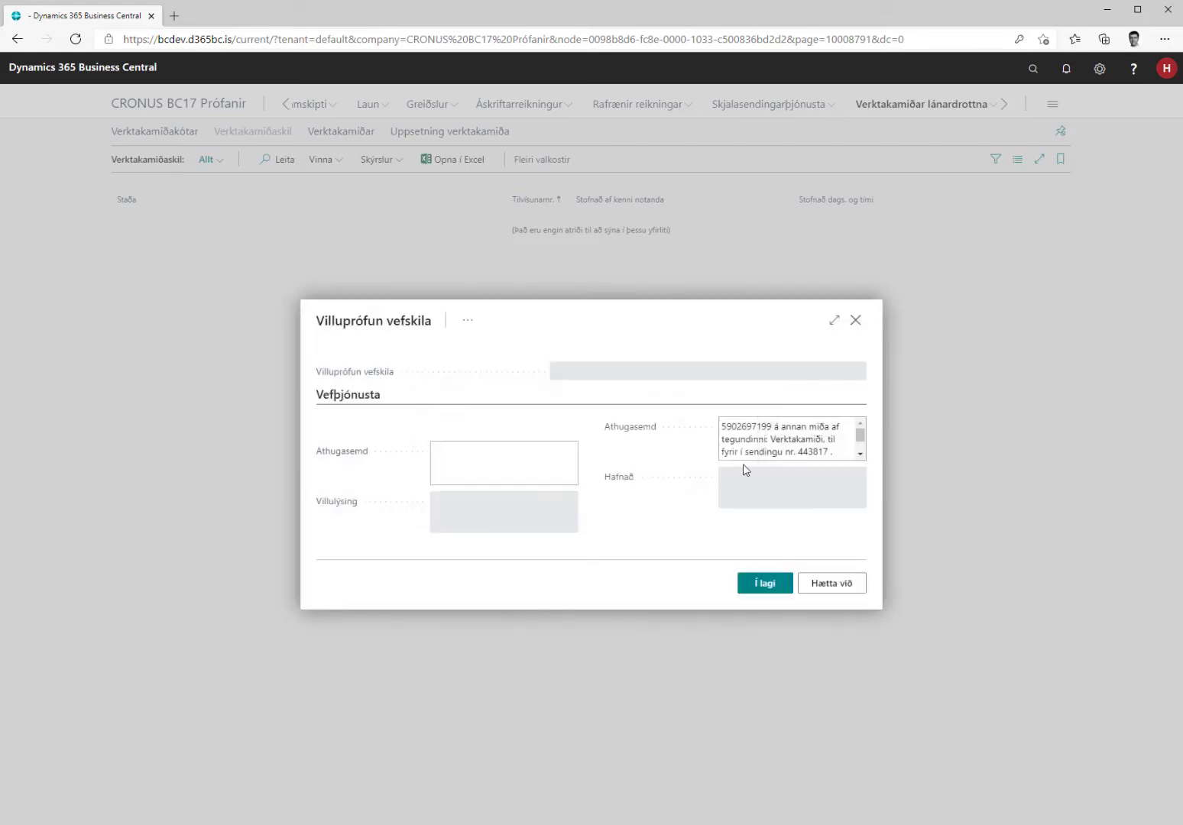
left_click(736, 429)
left_click(771, 486)
left_click(762, 585)
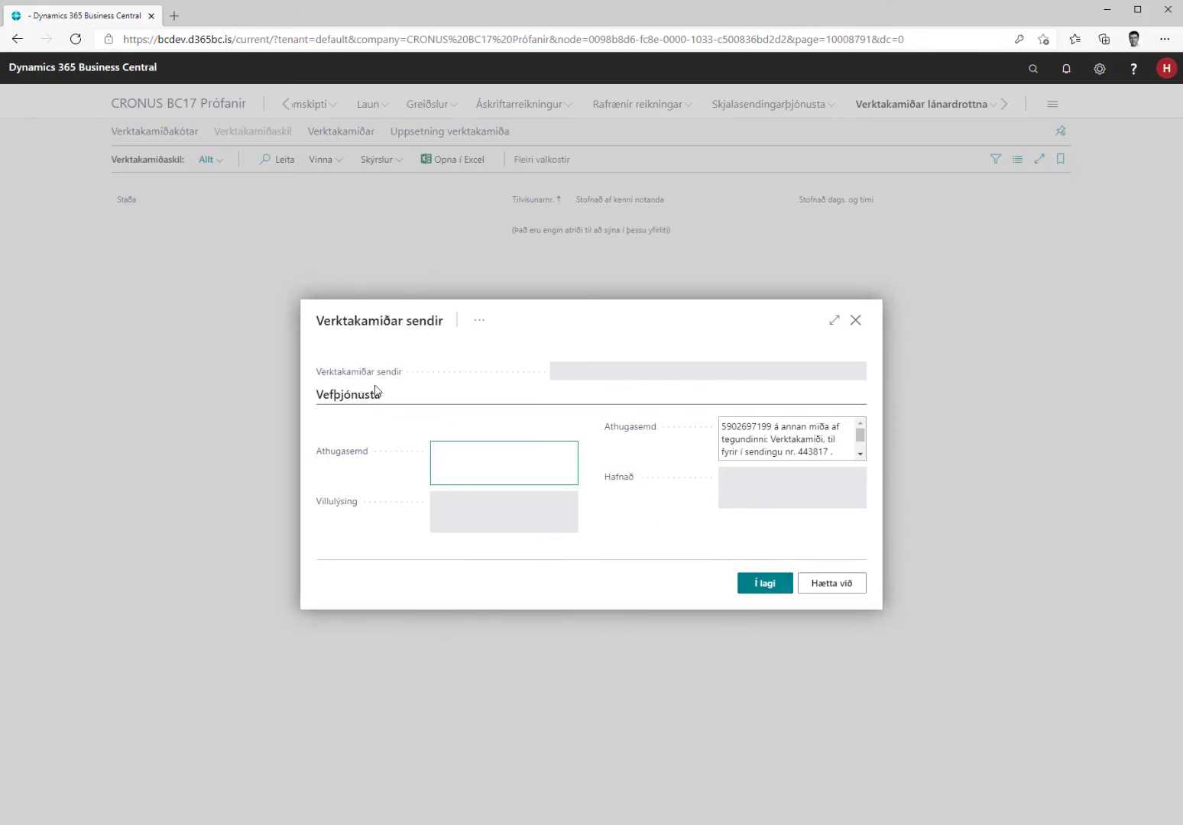
left_click(757, 585)
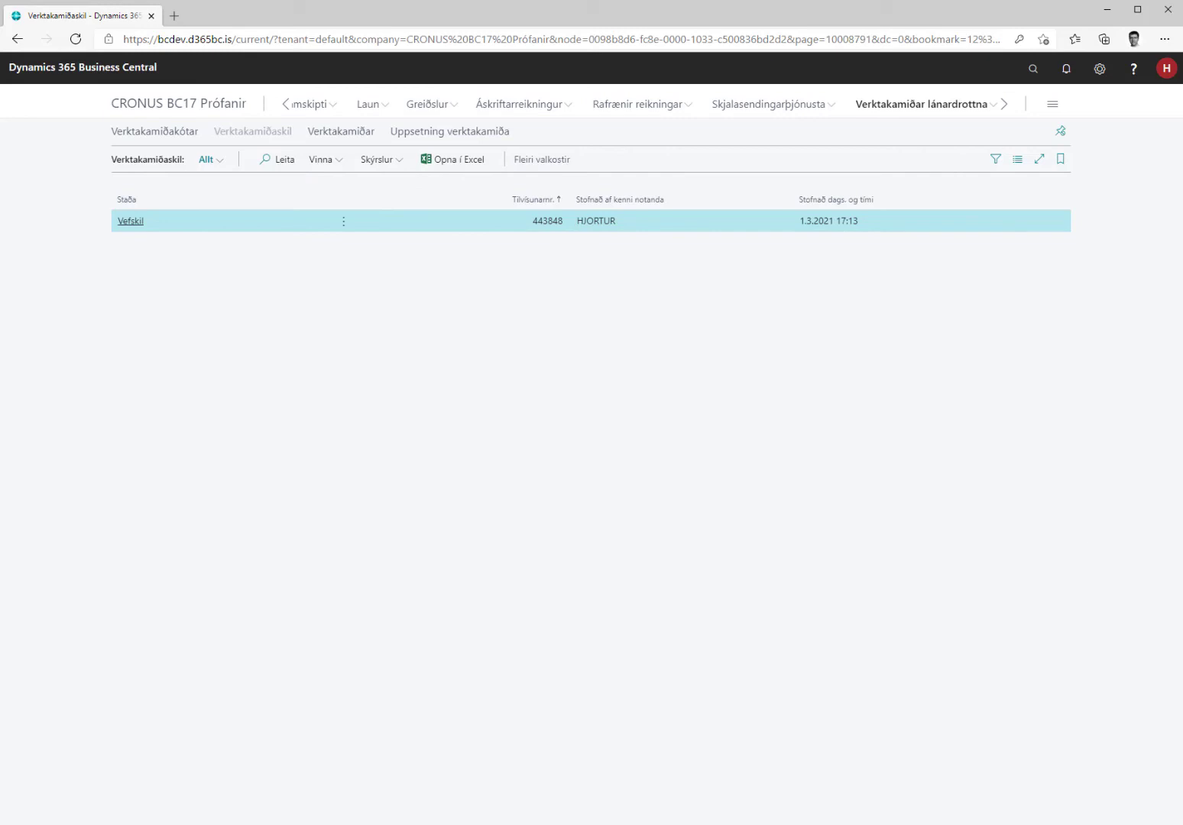
Step: Request the PDF document for the newly sent contractor slip submission, selecting that submission as the Skilagrein
left_click(325, 162)
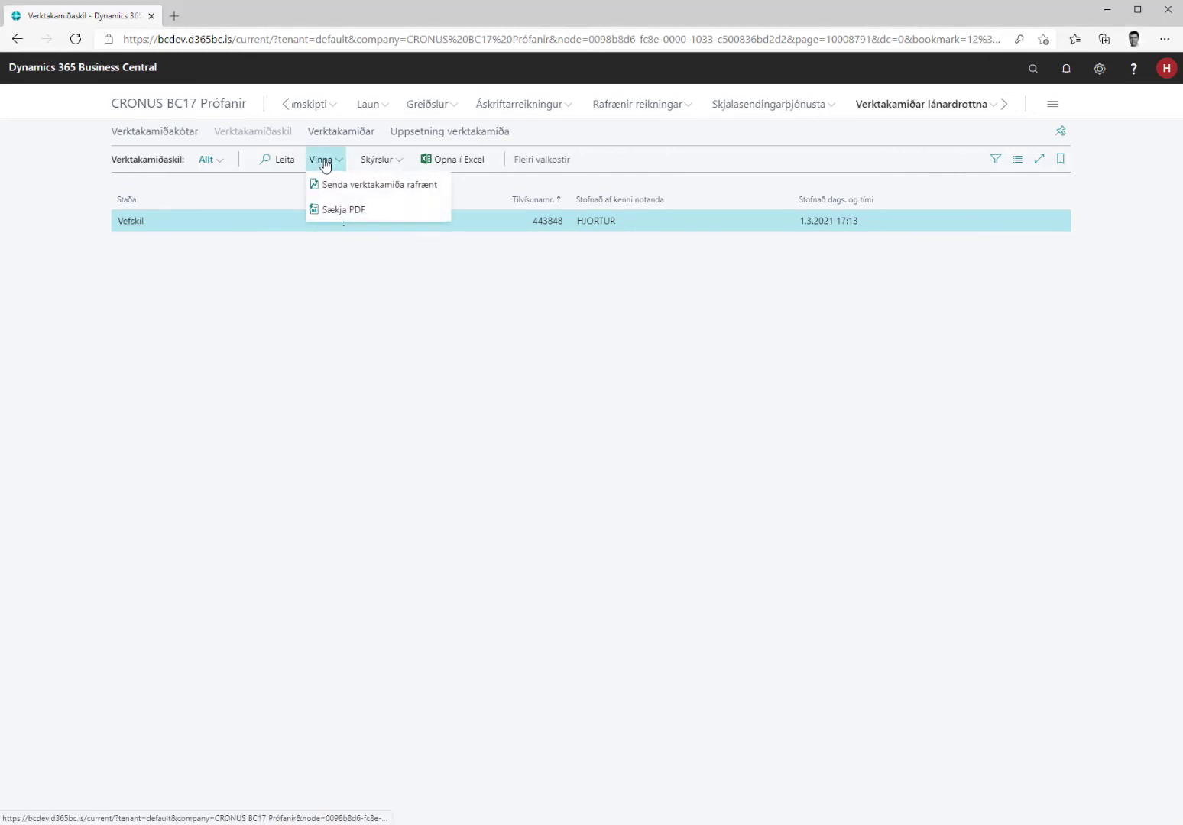
left_click(340, 211)
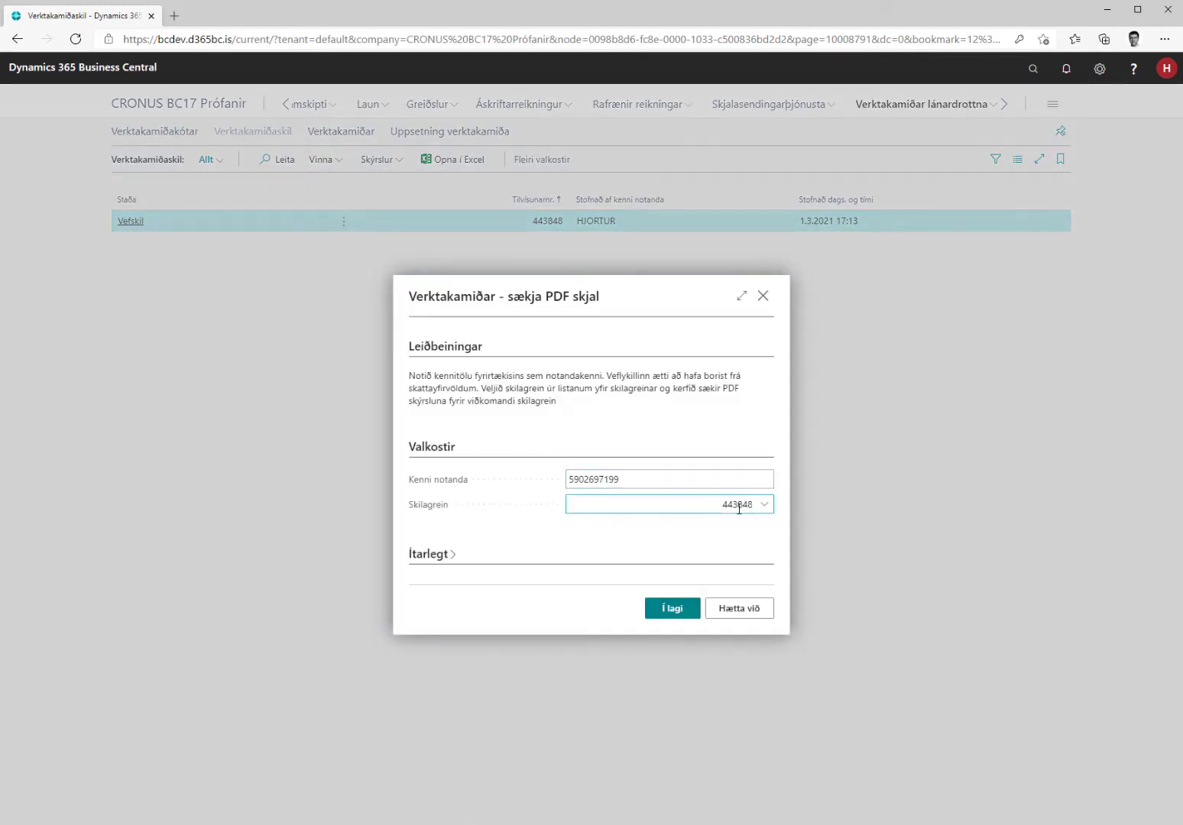
left_click(762, 506)
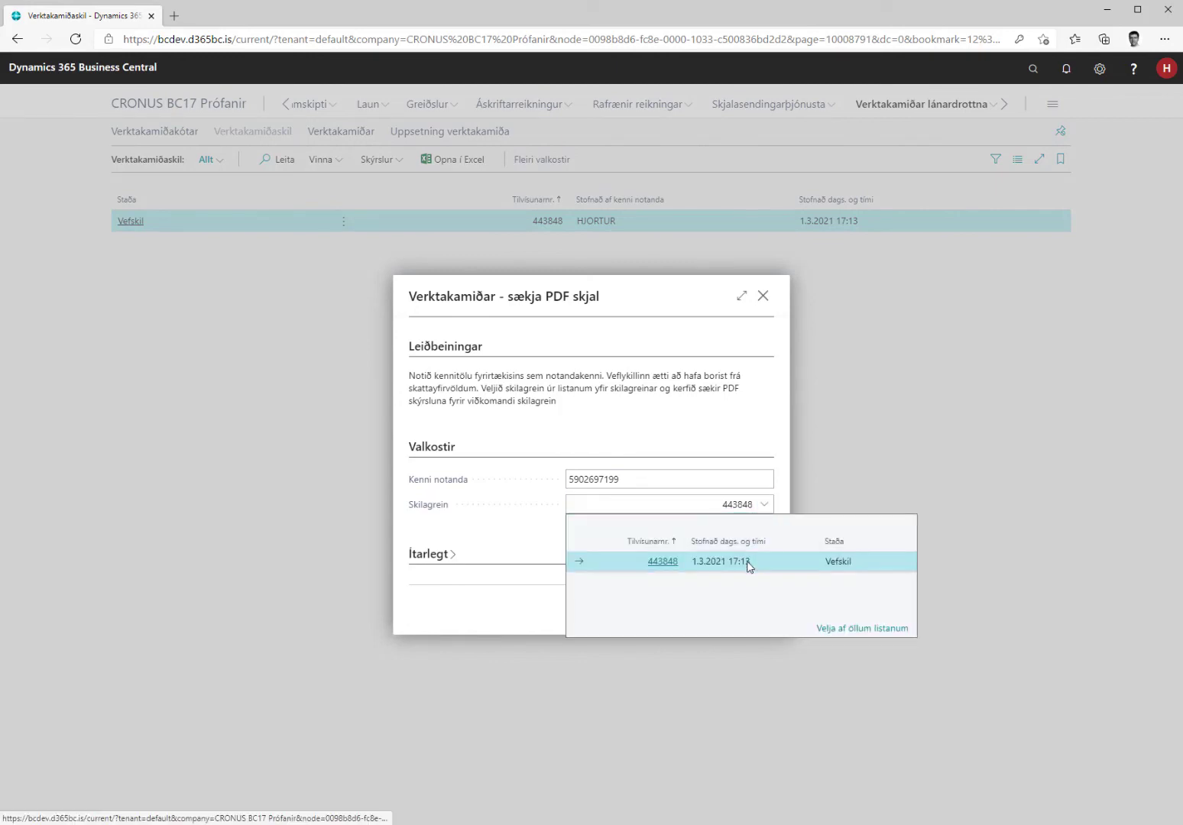
left_click(657, 561)
left_click(666, 609)
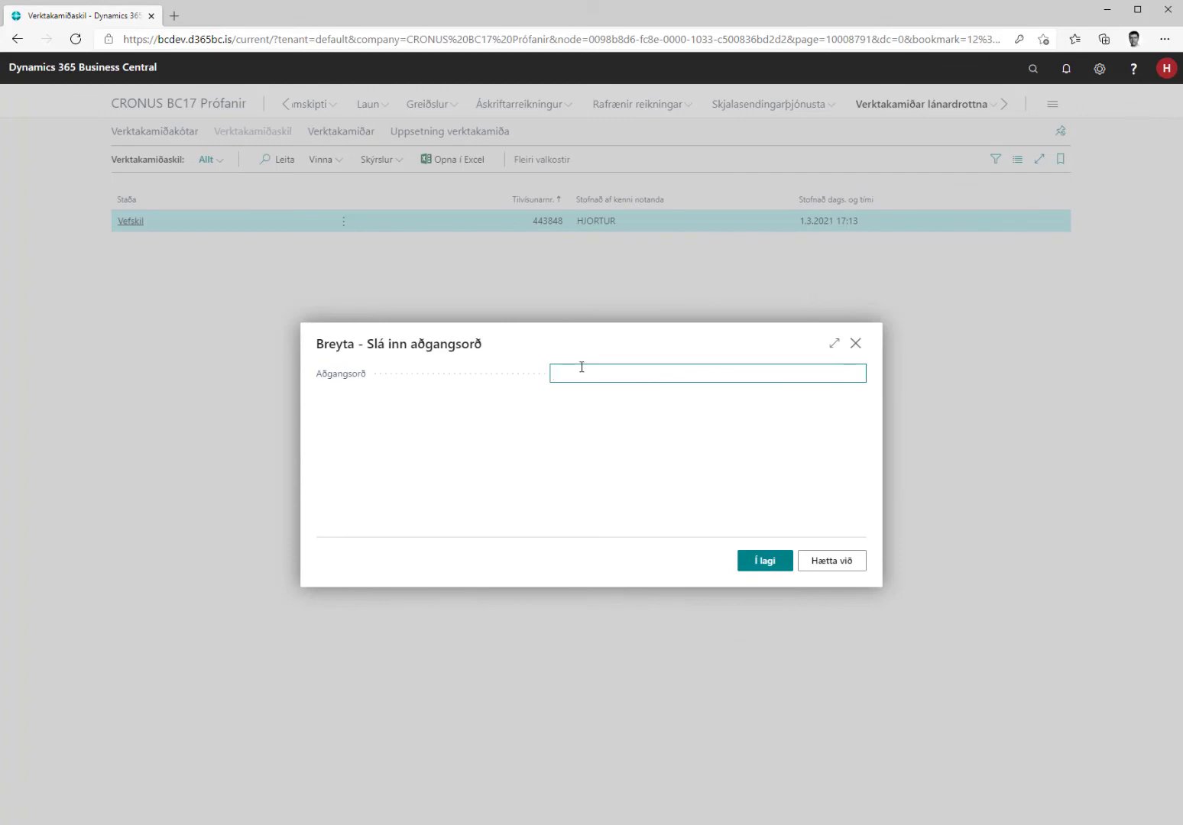
Step: Paste the access password to download the contractor slip PDF, view it, and return to Business Central
key("ctrl+v")
left_click(759, 562)
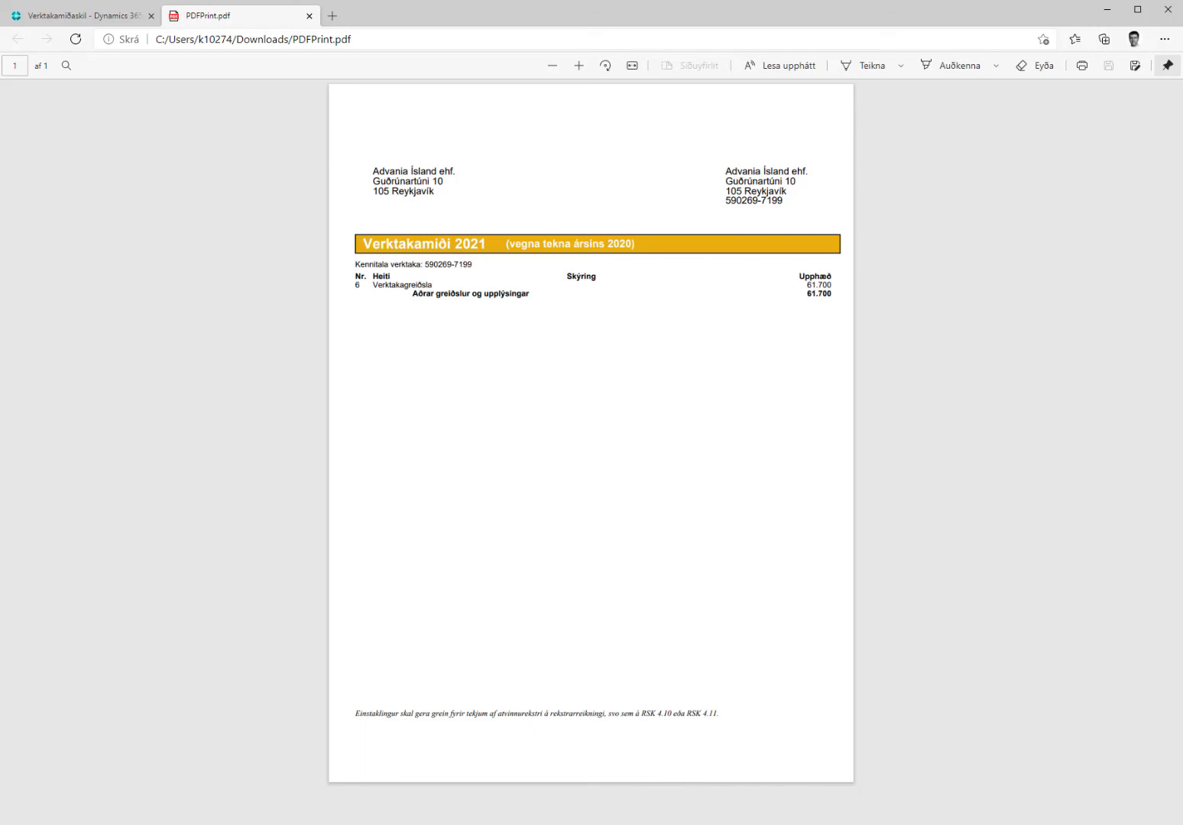
key("ctrl+shift+Tab")
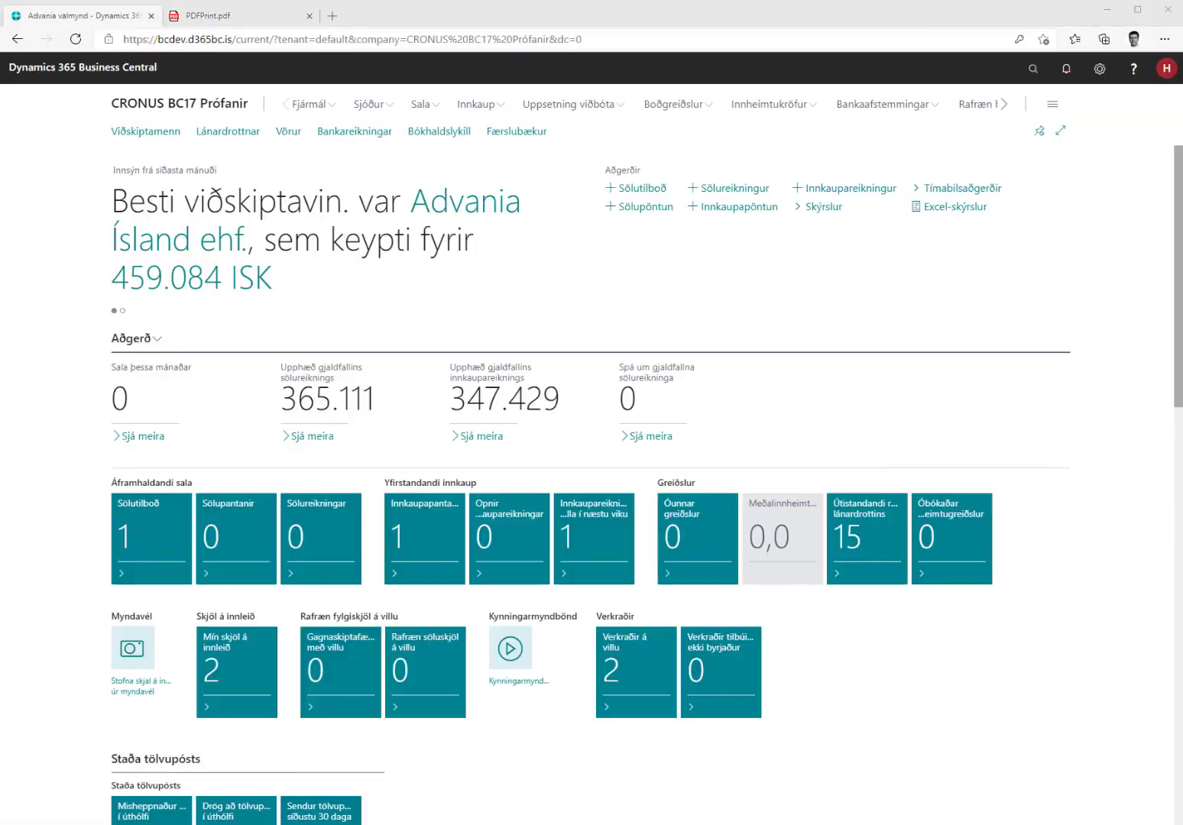